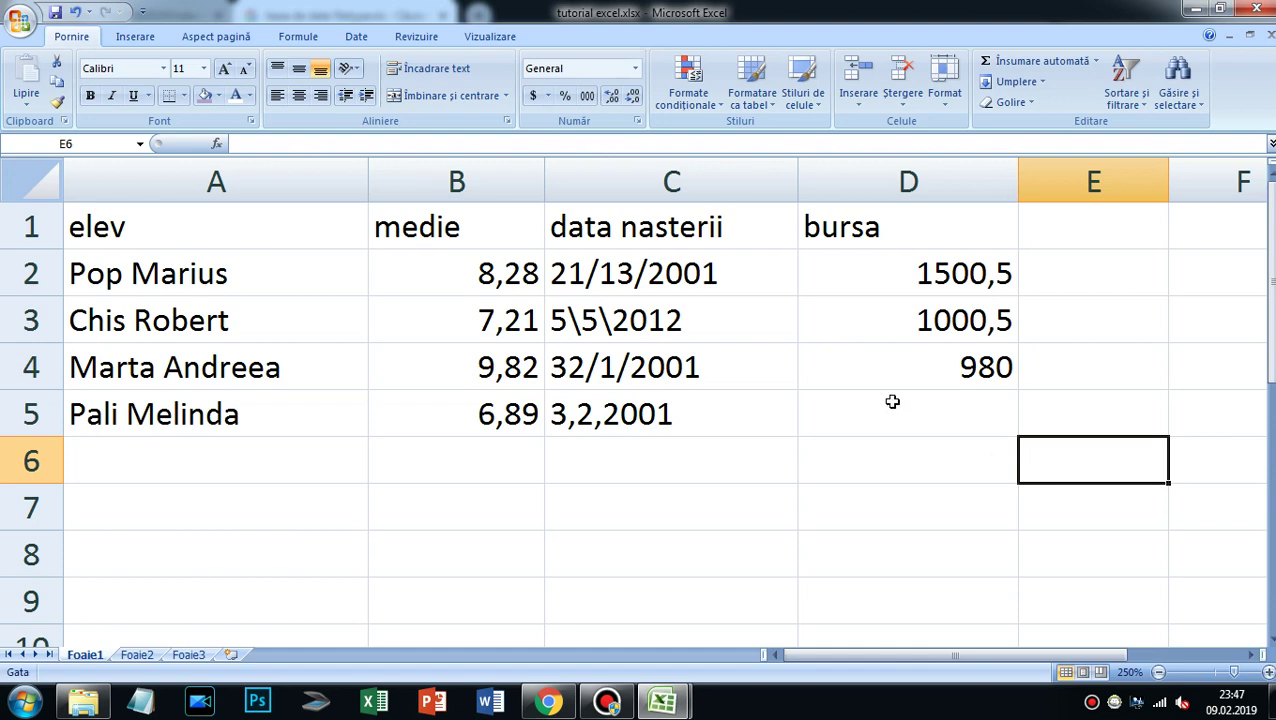
Centre the medie column B and make the header row A1:D1 bold italic.
click(484, 180)
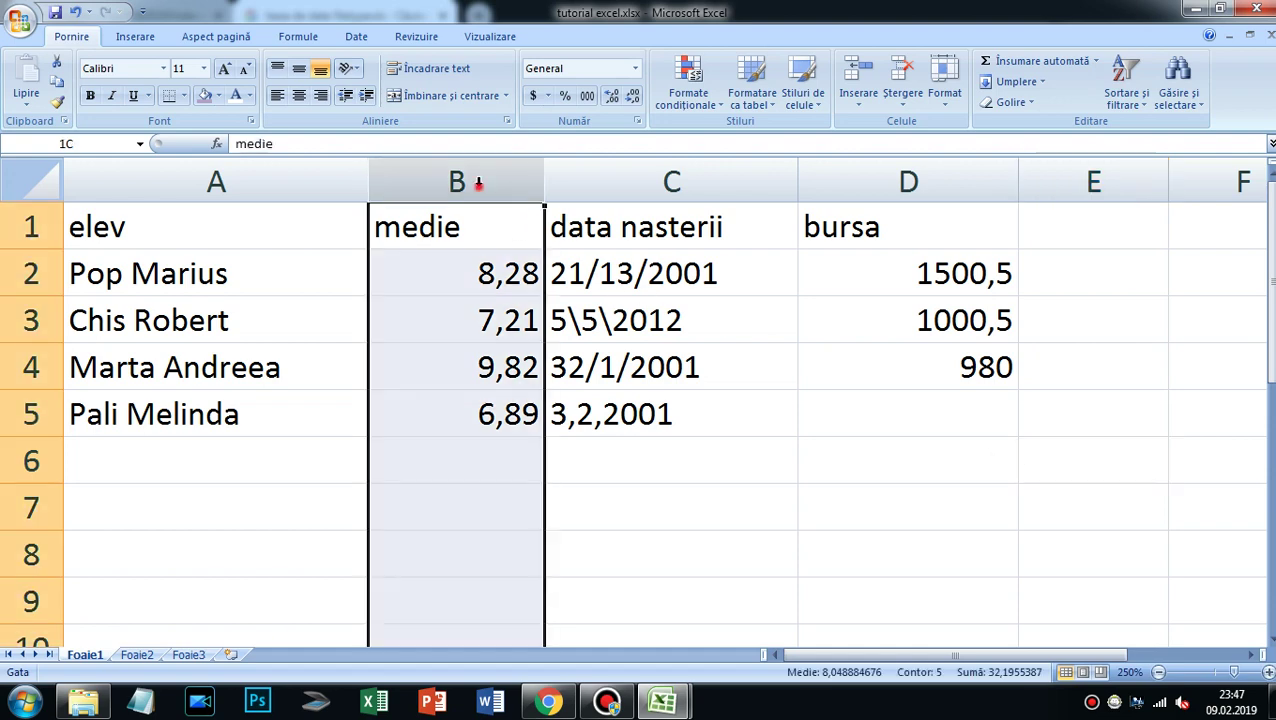
click(299, 95)
drag(94, 220, 830, 220)
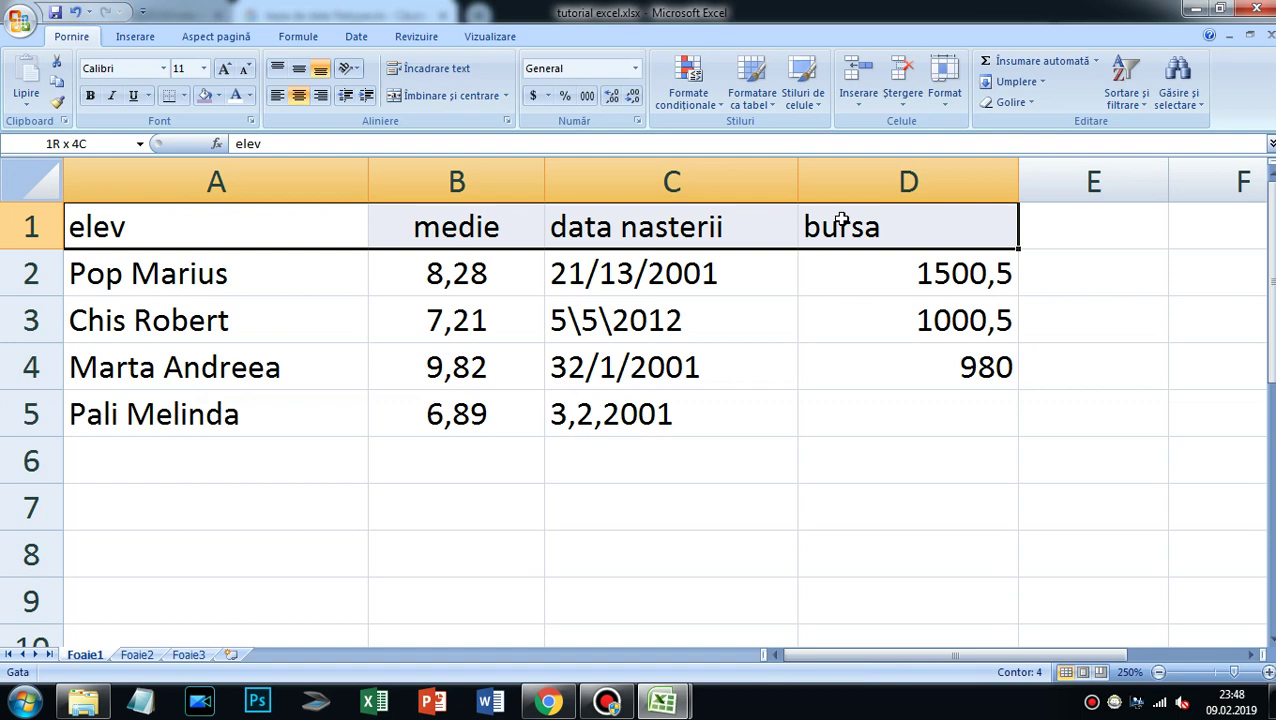
click(91, 96)
click(112, 96)
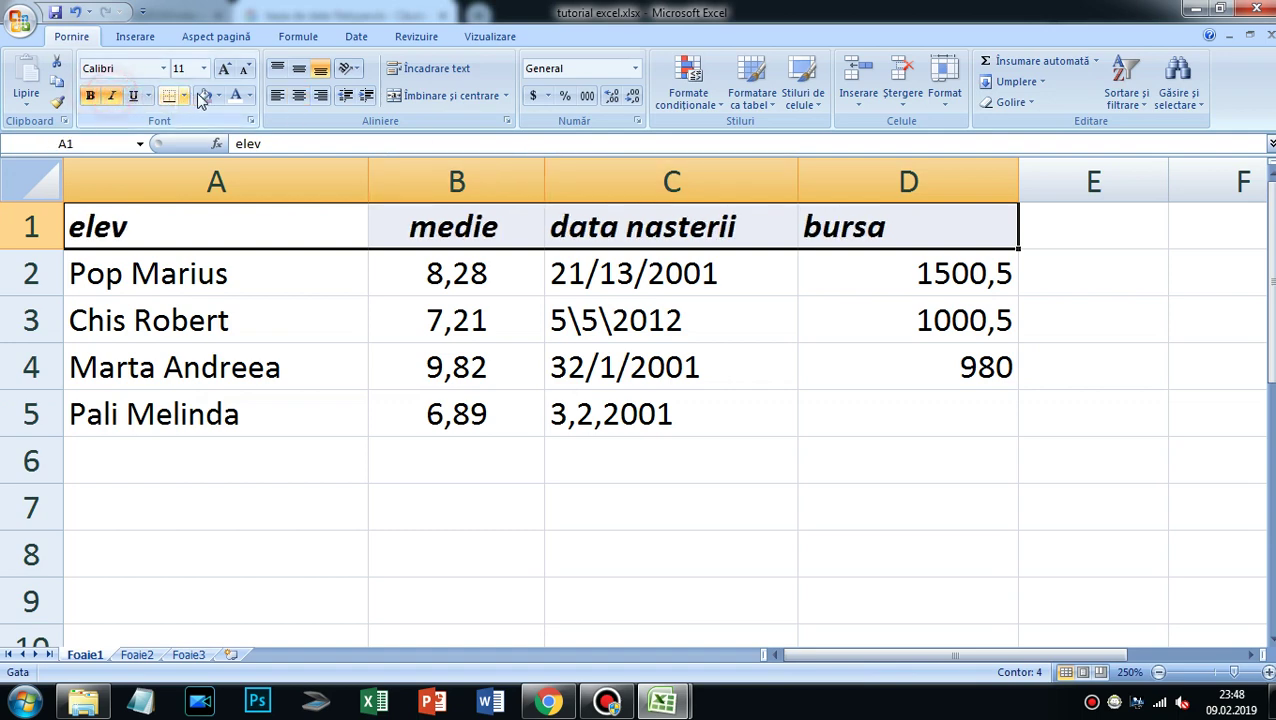
Give the header row an olive-green fill with yellow text.
click(220, 96)
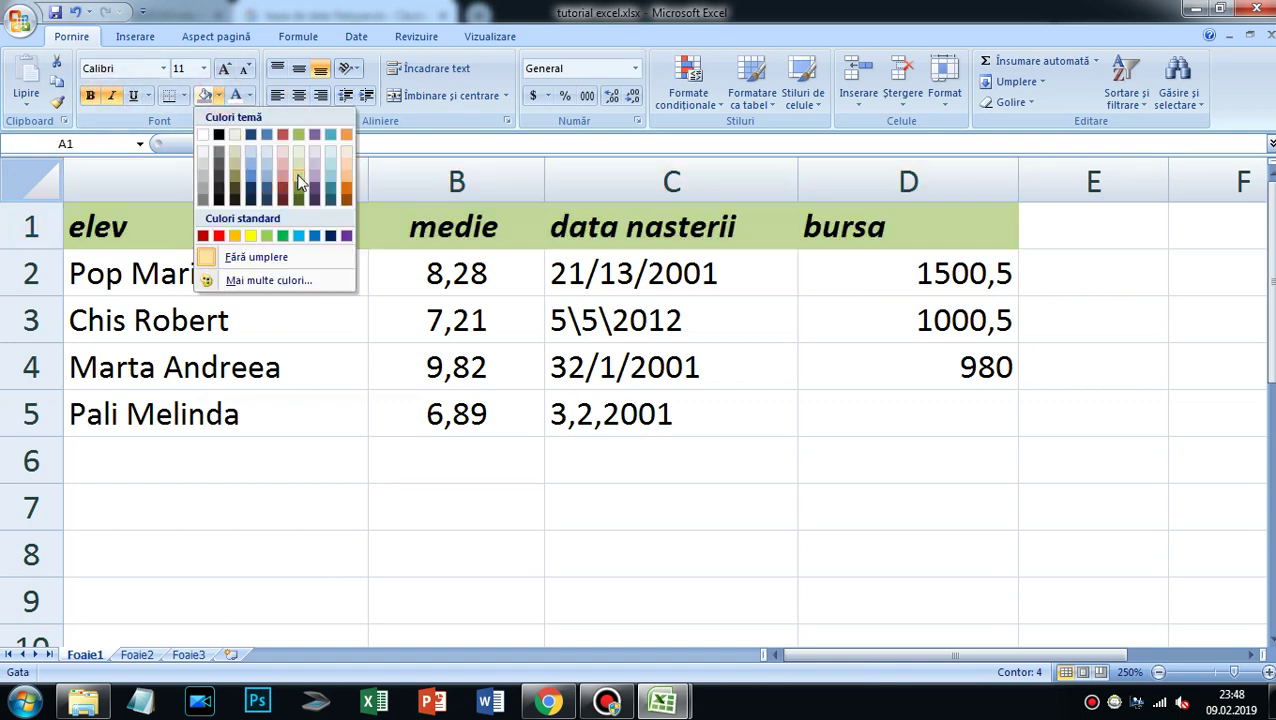
click(300, 190)
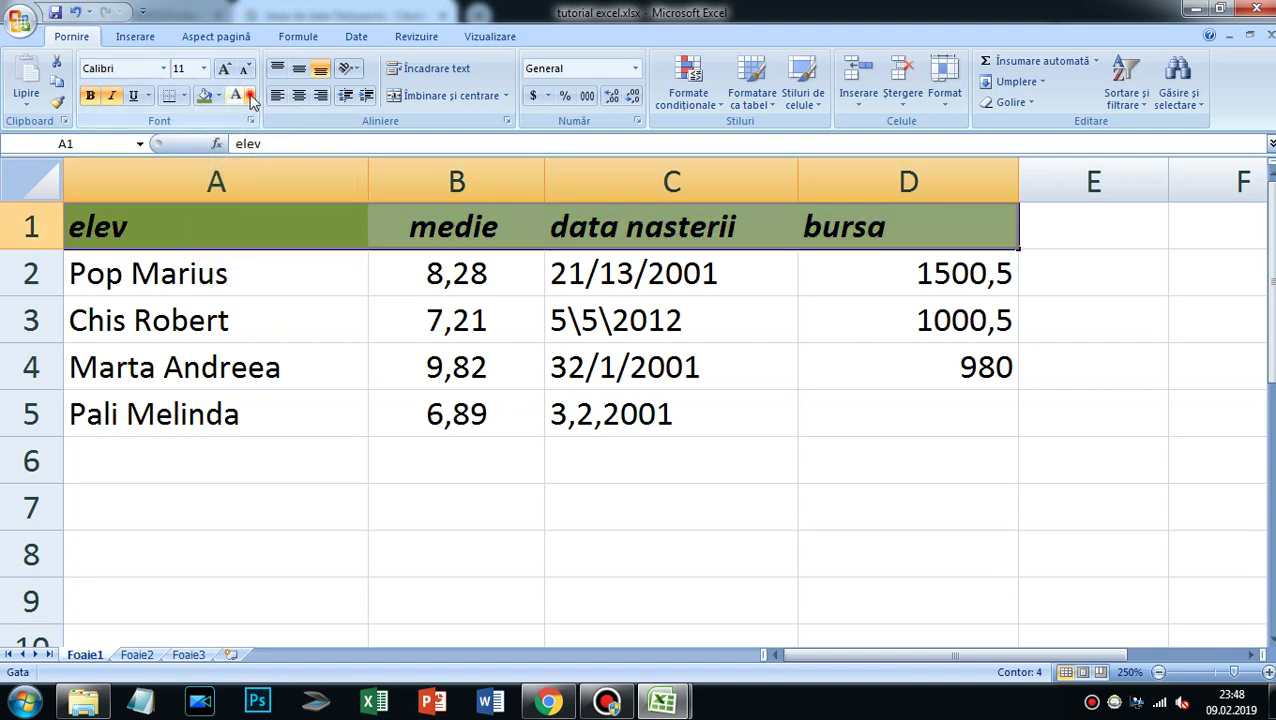
click(249, 96)
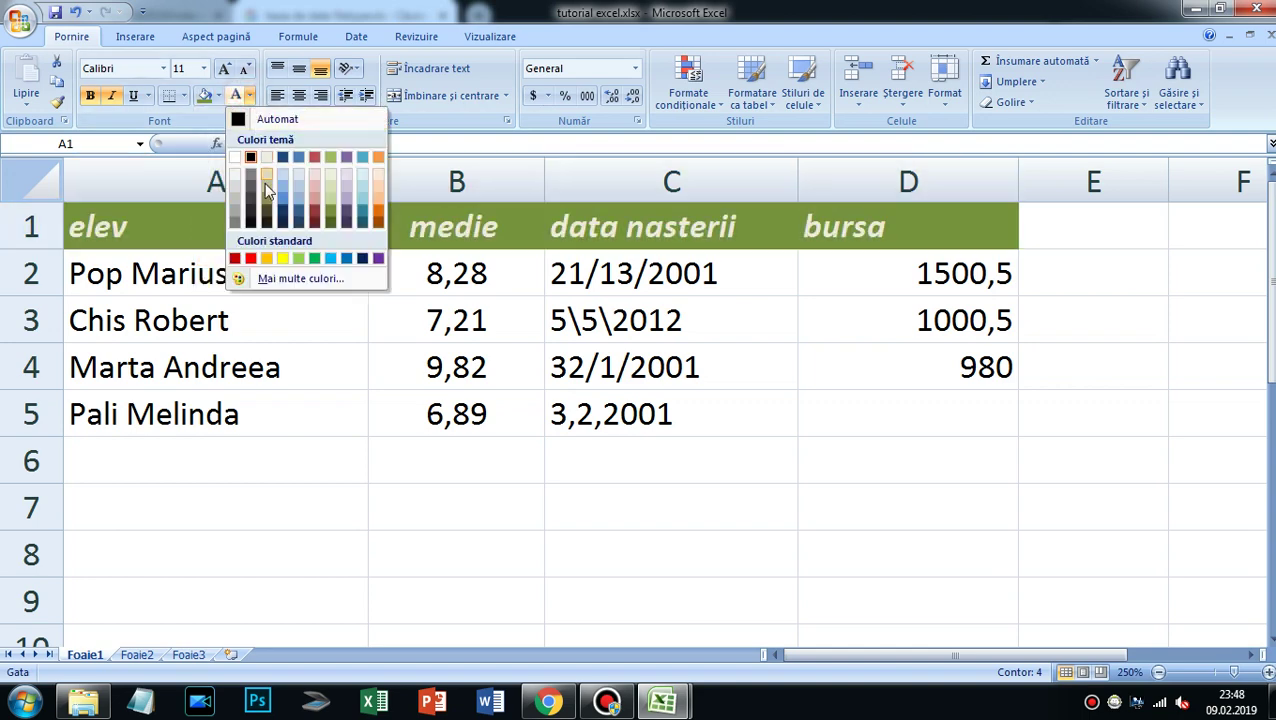
click(283, 259)
click(1052, 282)
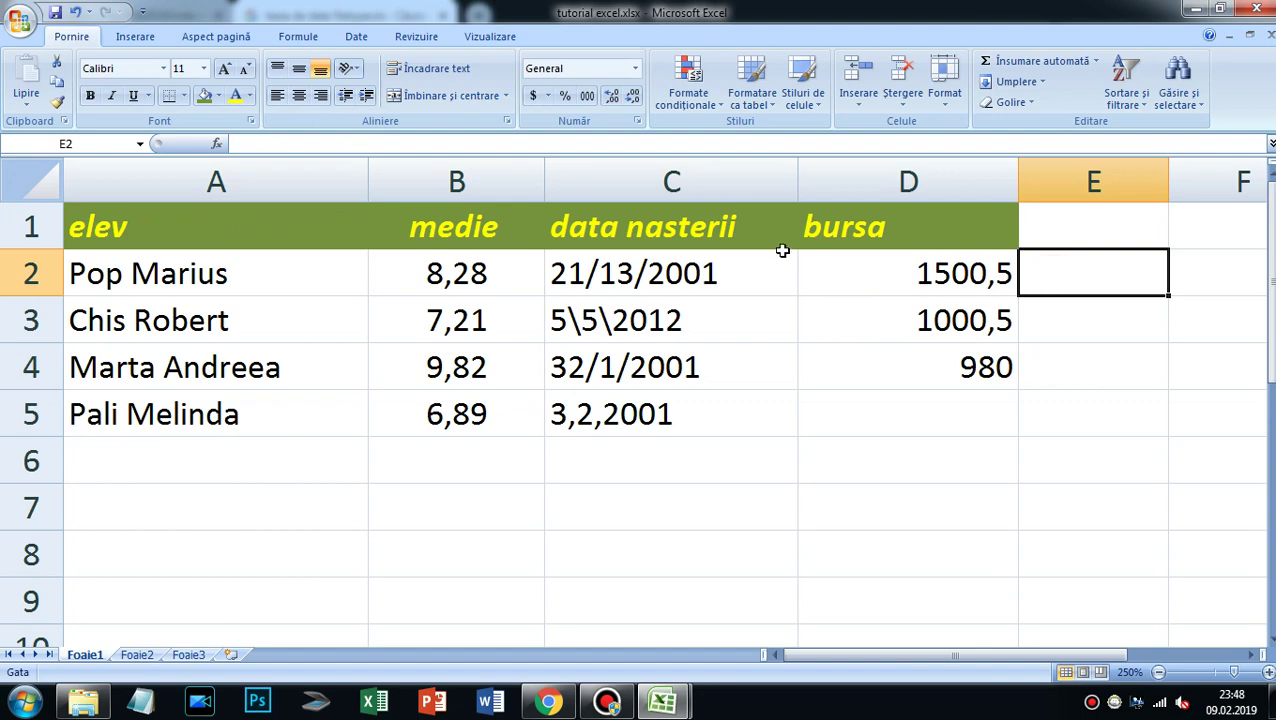
Decrease decimals on averages B2:B5 until they show whole numbers 8, 7, 10, 7.
mouse_move(498, 273)
mouse_down()
mouse_move(515, 367)
mouse_move(490, 416)
mouse_up()
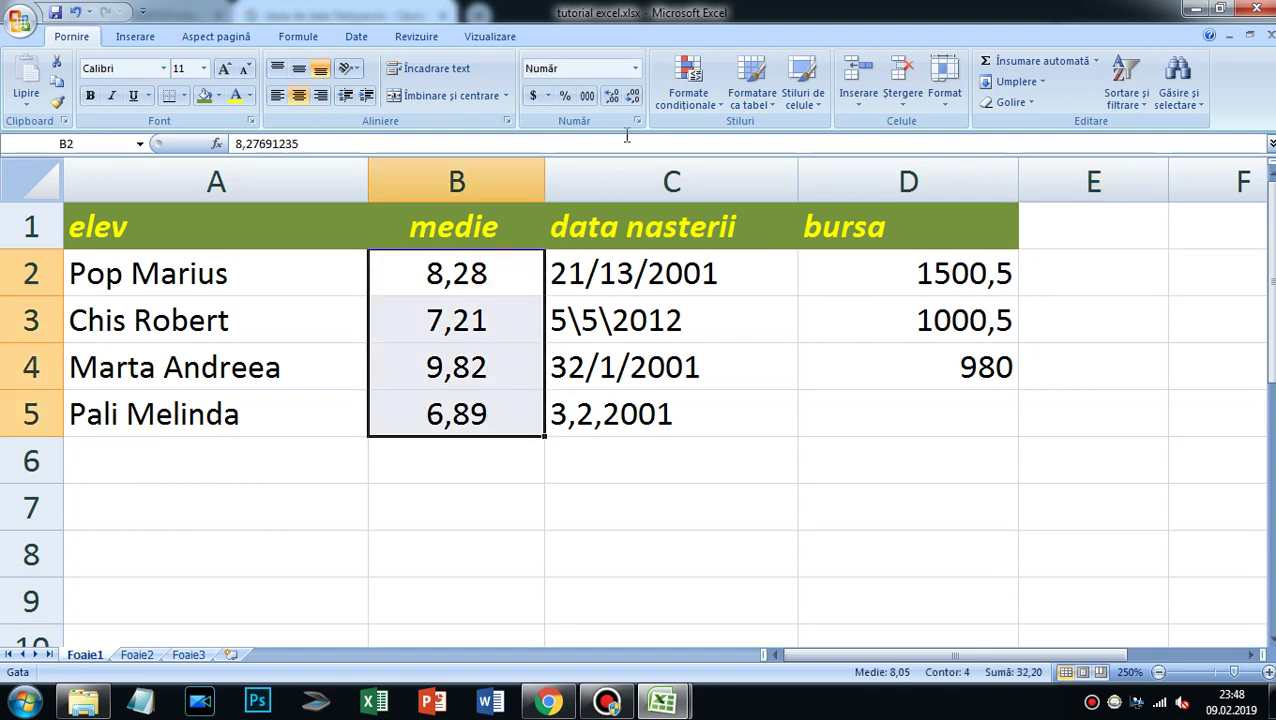
click(633, 97)
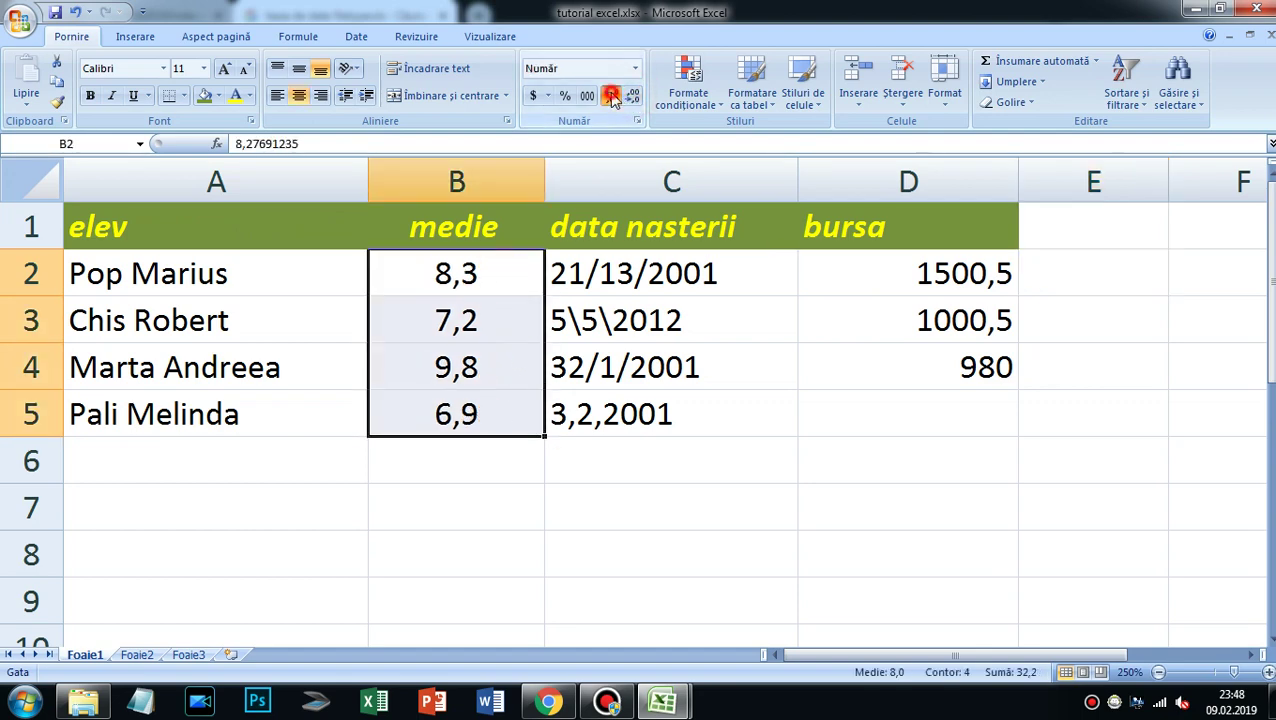
click(613, 97)
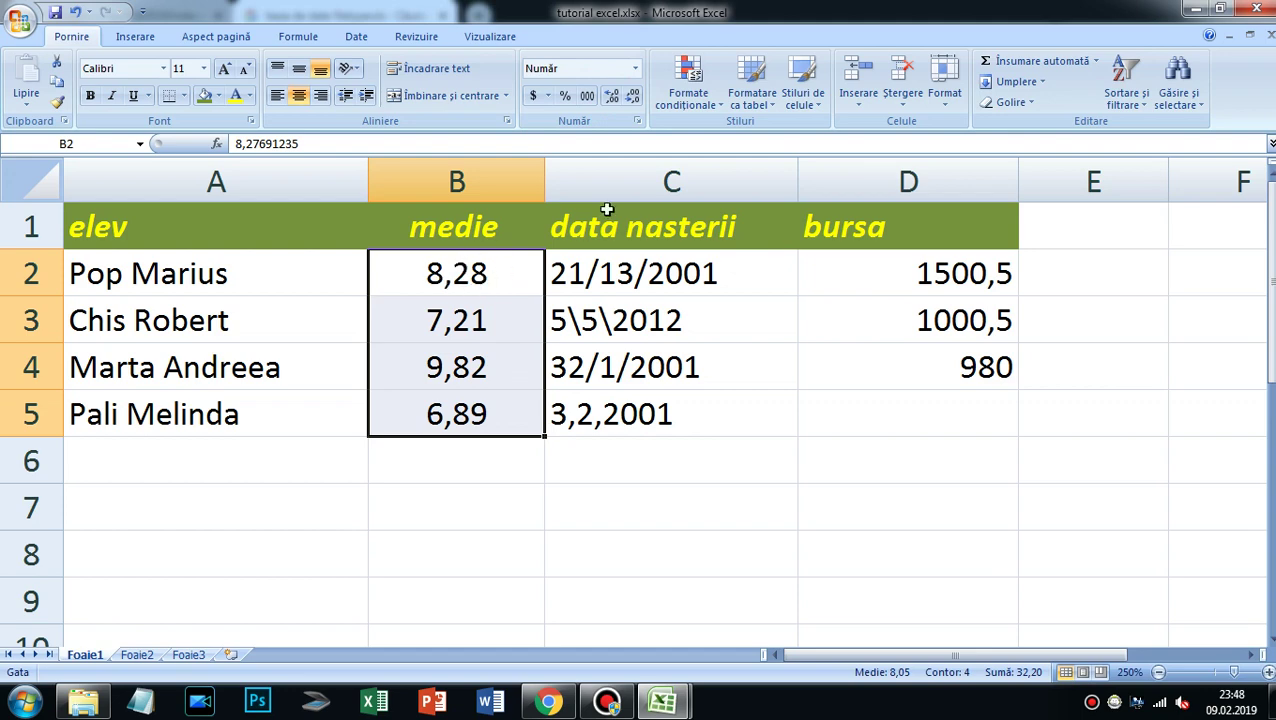
click(633, 97)
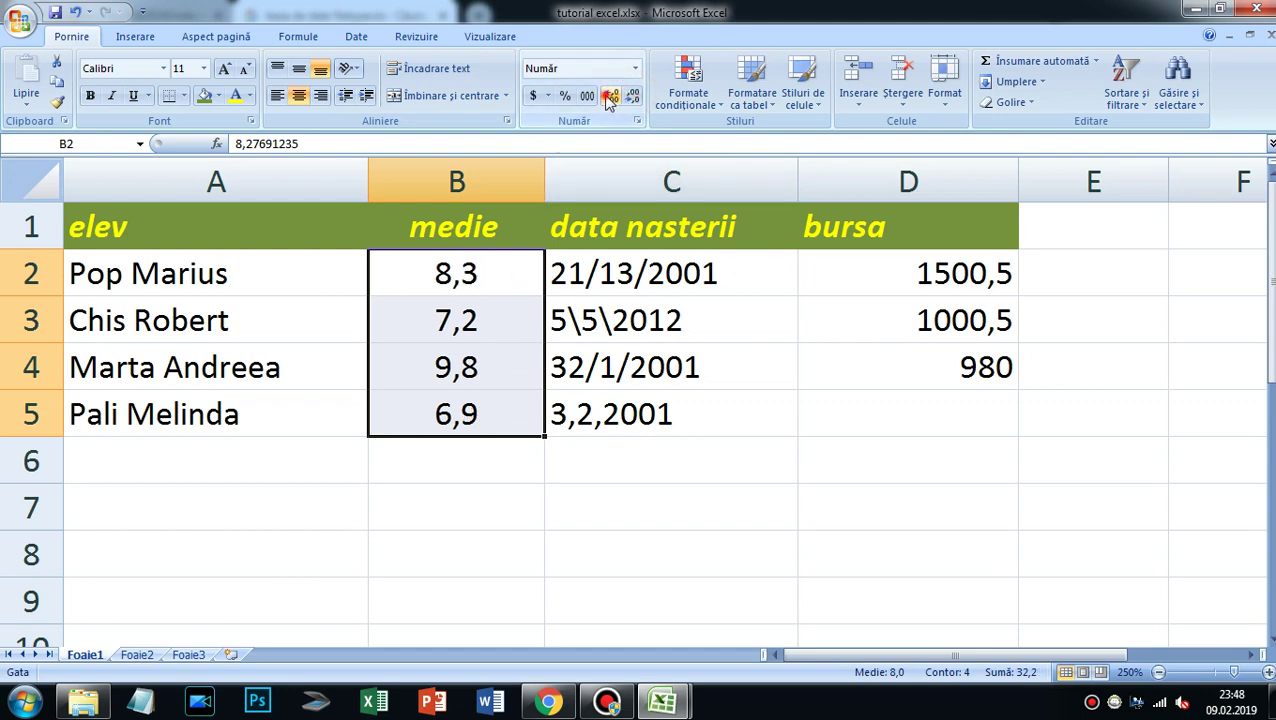
click(609, 97)
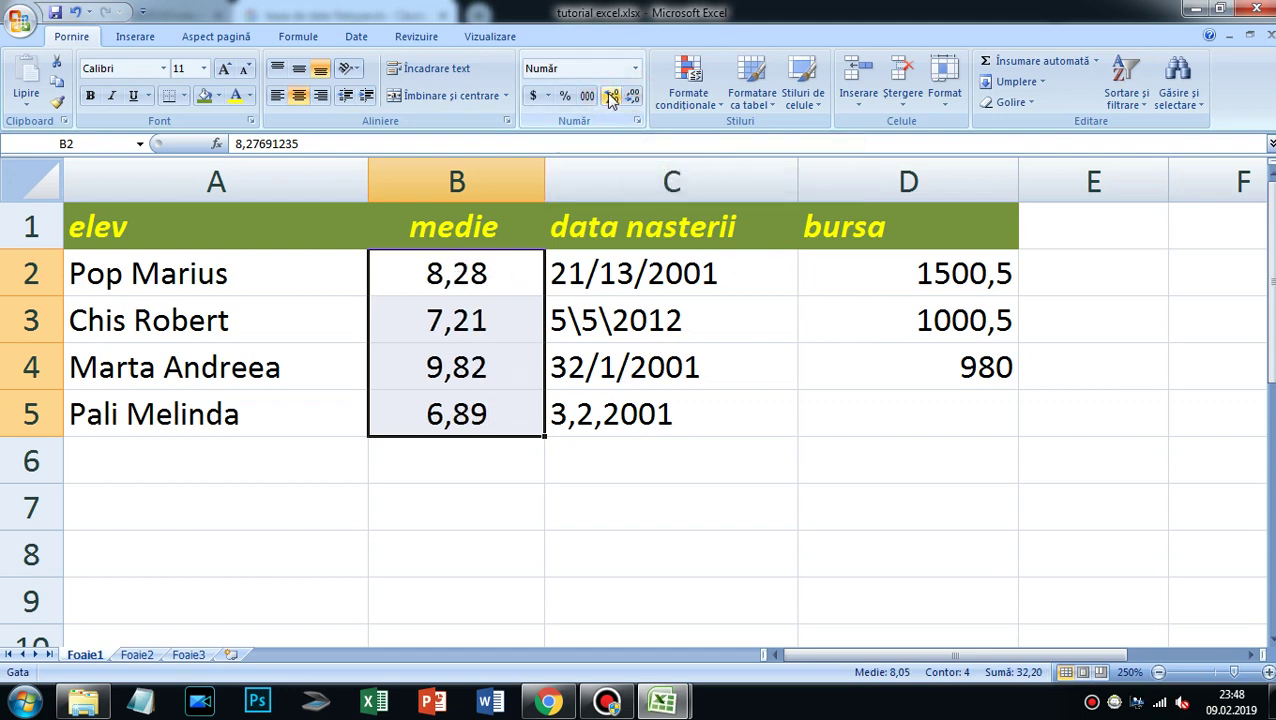
click(610, 97)
click(610, 97)
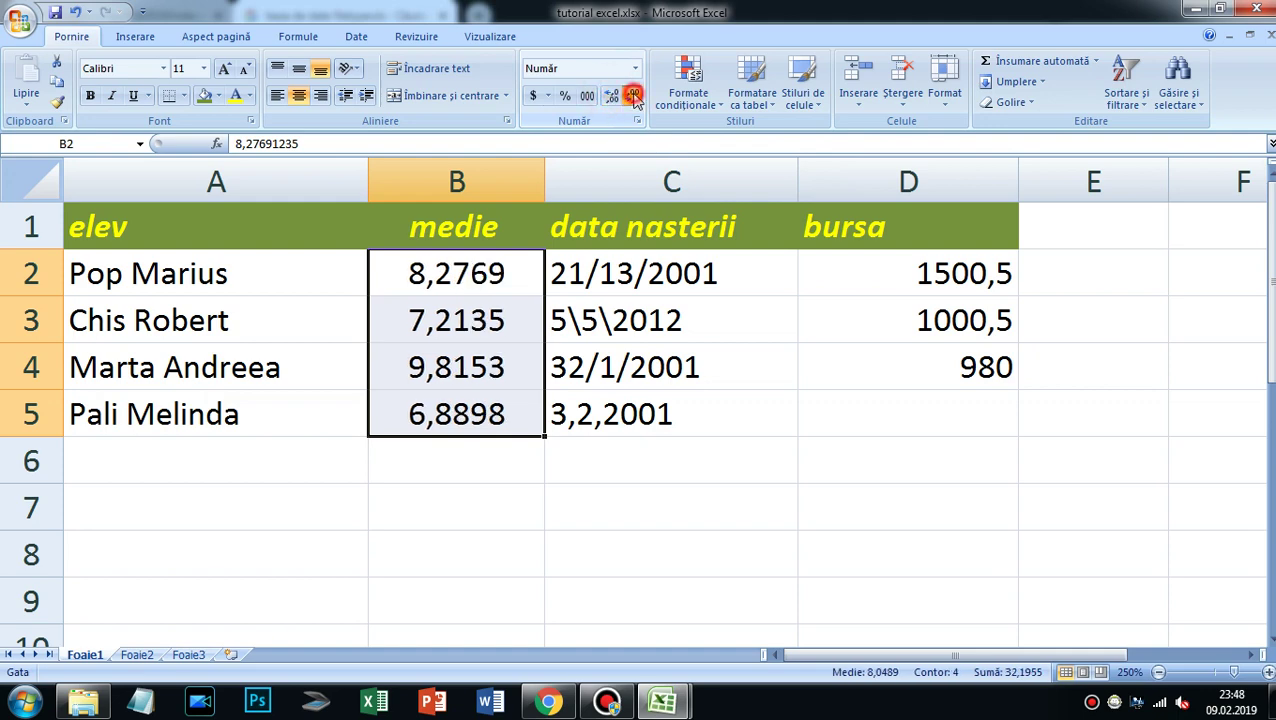
click(633, 96)
click(633, 96)
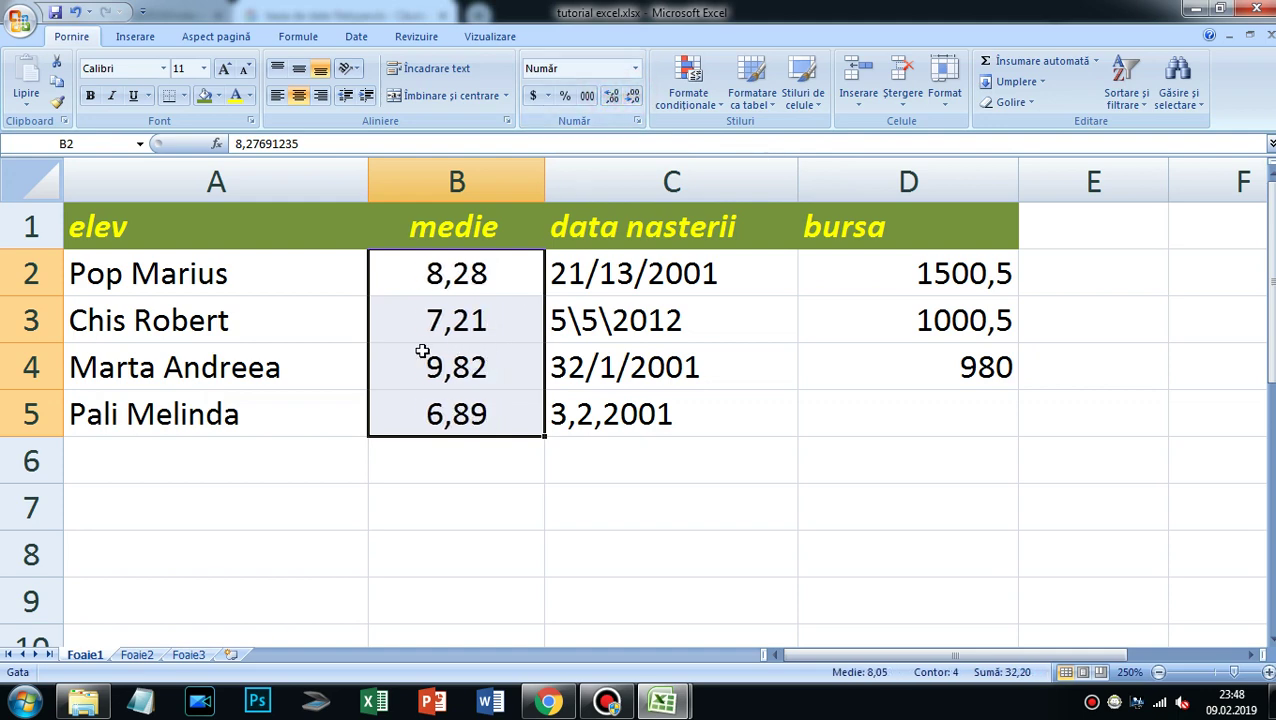
click(632, 96)
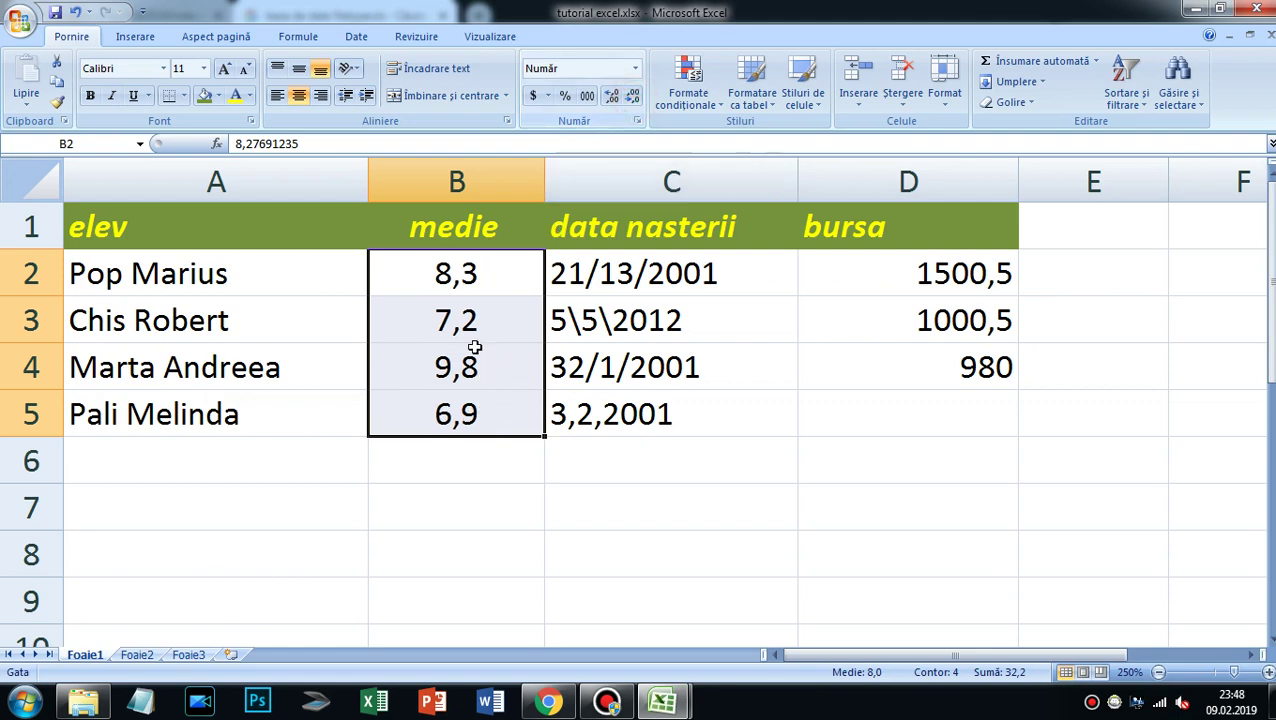
click(633, 96)
click(1062, 421)
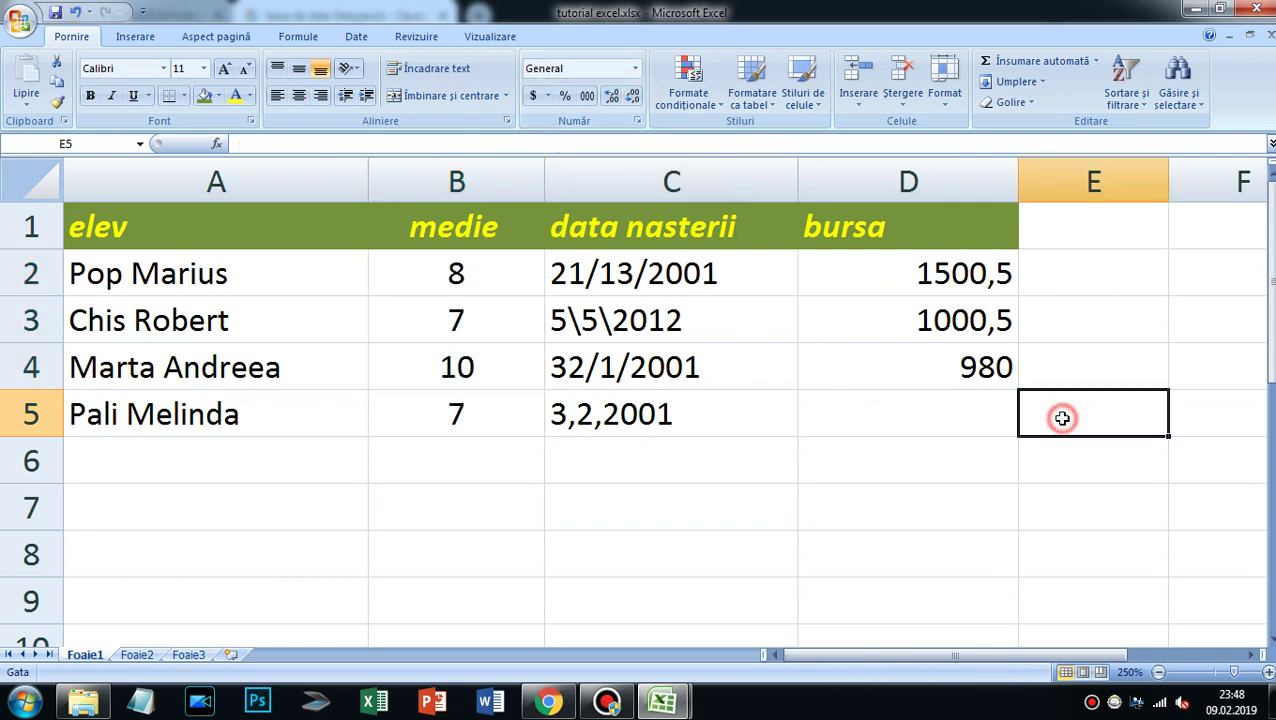
Apply the Currency number category to the bursa cells D2:D5.
drag(945, 270, 943, 401)
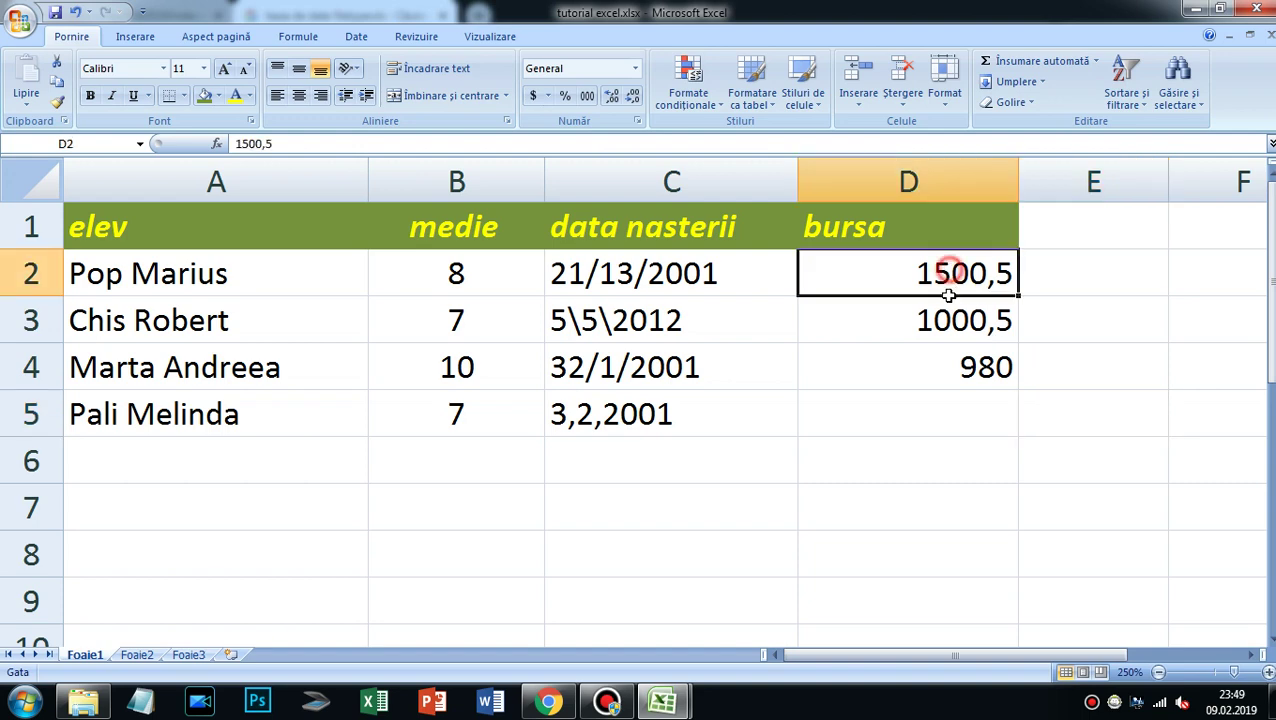
right_click(940, 412)
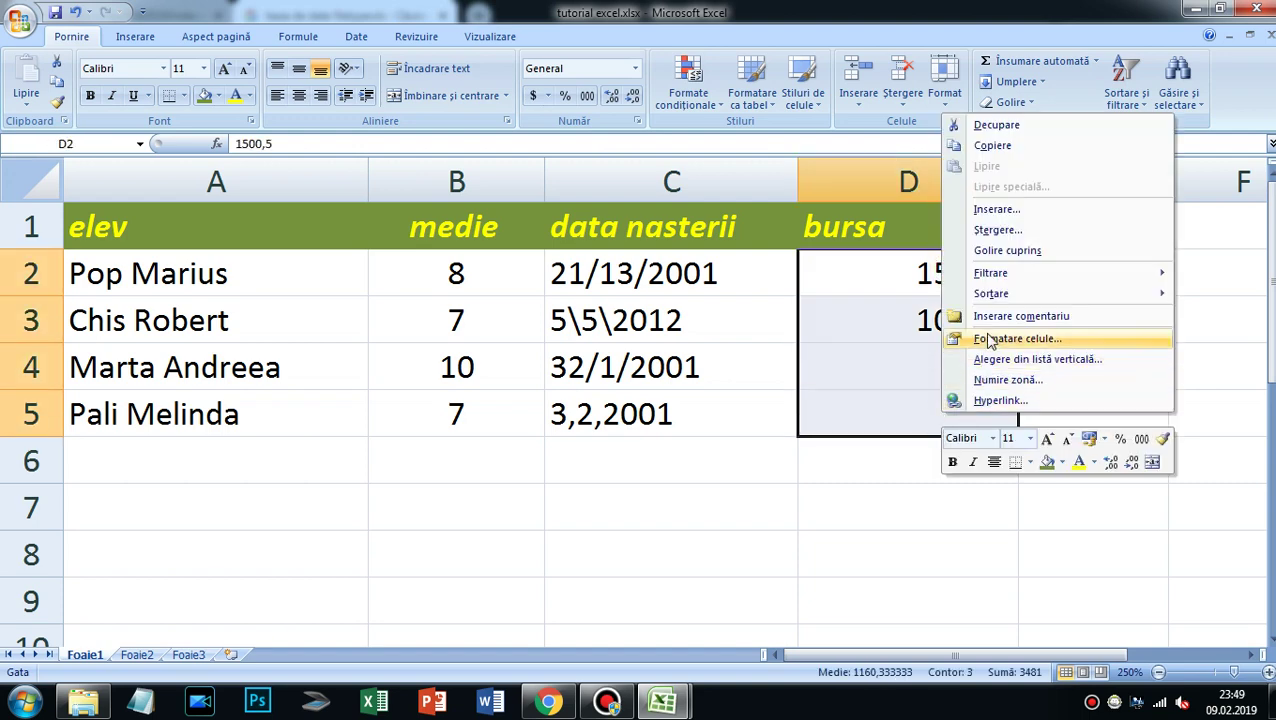
click(1050, 342)
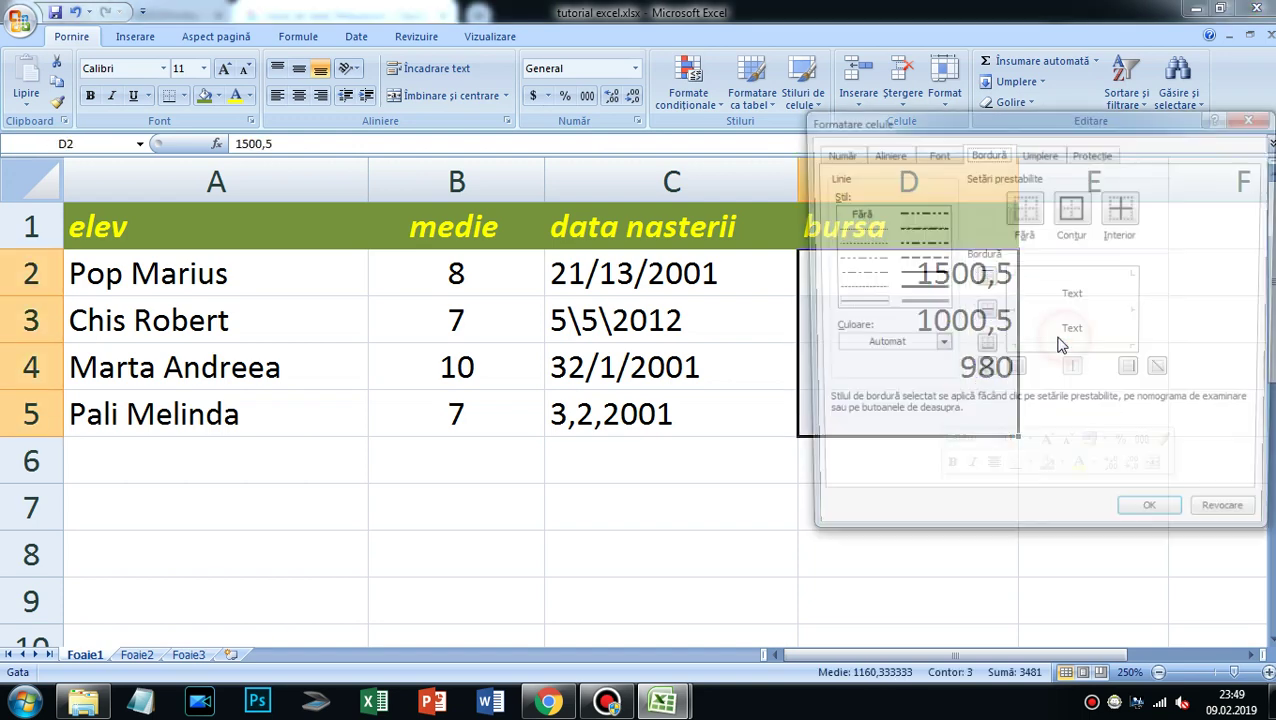
drag(1051, 121, 466, 198)
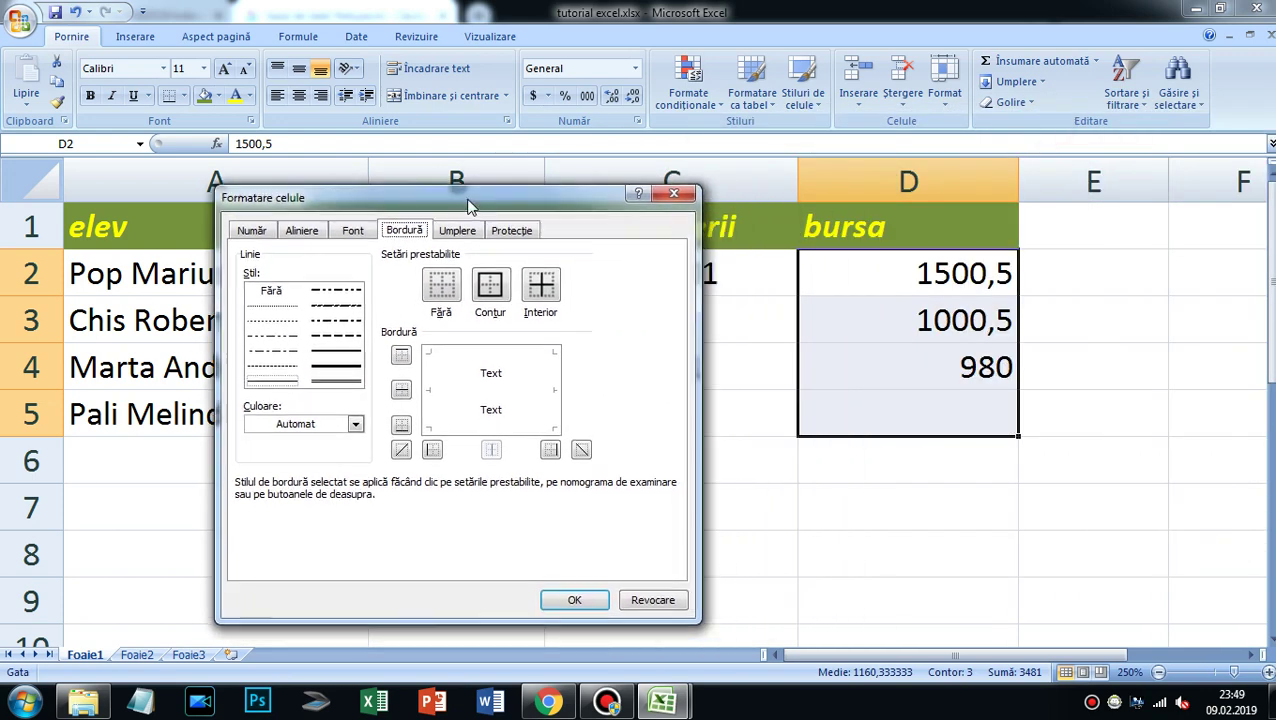
click(253, 229)
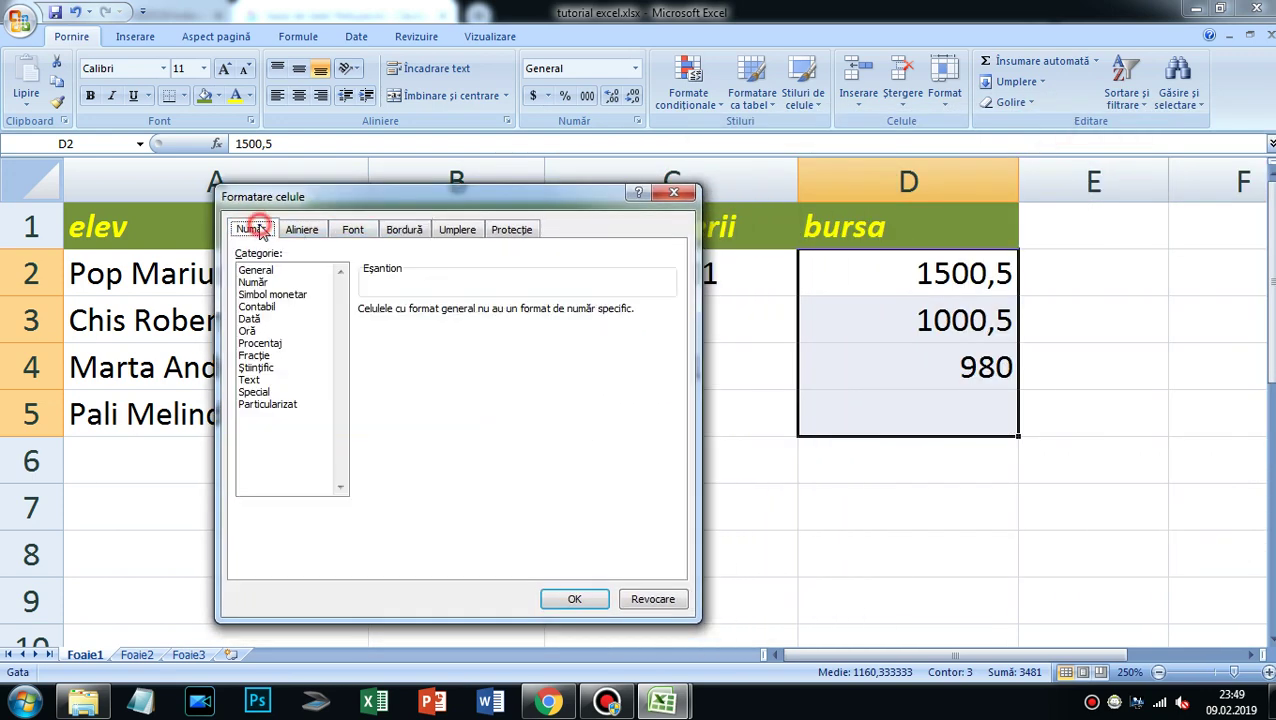
click(262, 295)
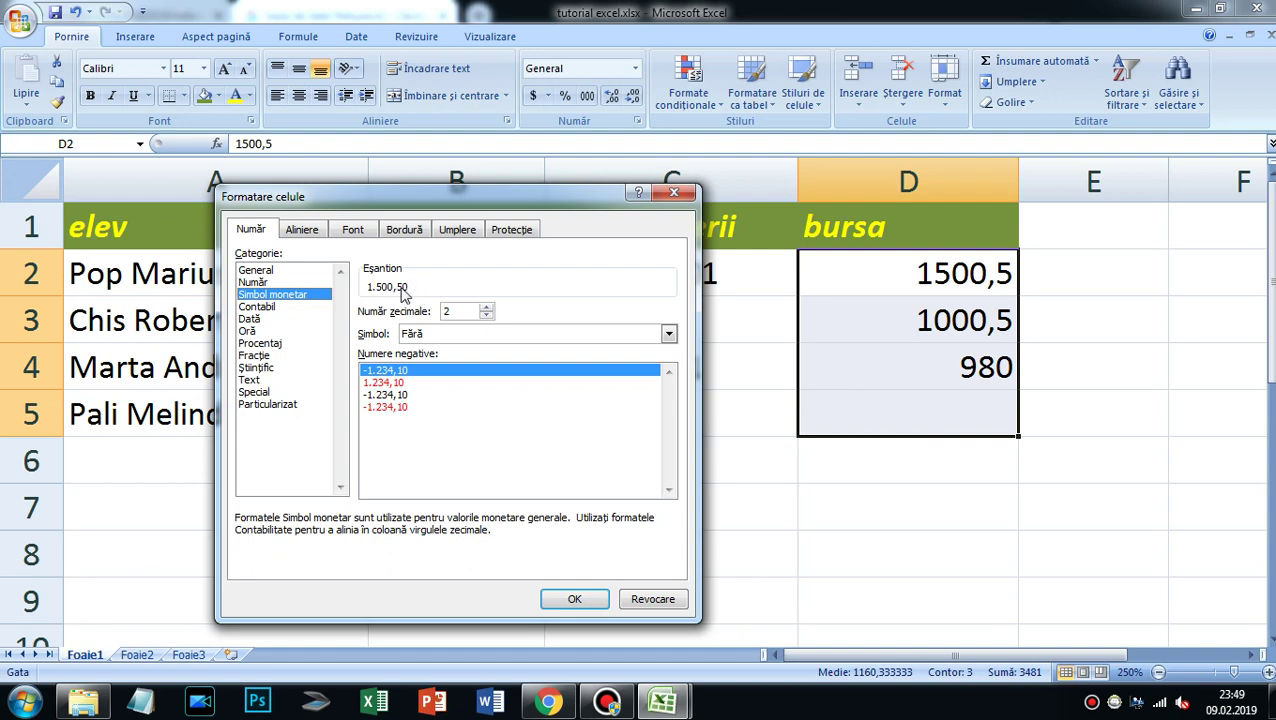
Set the currency format to two decimals with the lei symbol and apply it.
click(485, 307)
click(485, 308)
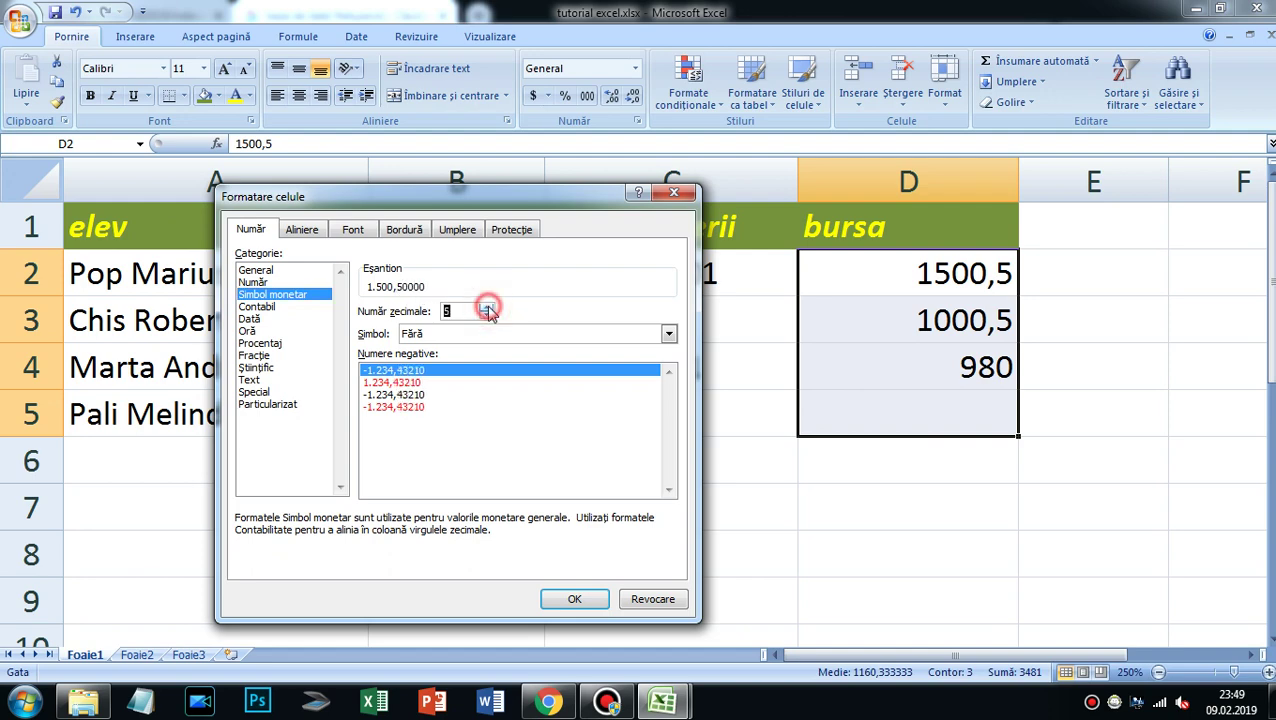
click(485, 316)
click(485, 316)
click(485, 316)
click(485, 316)
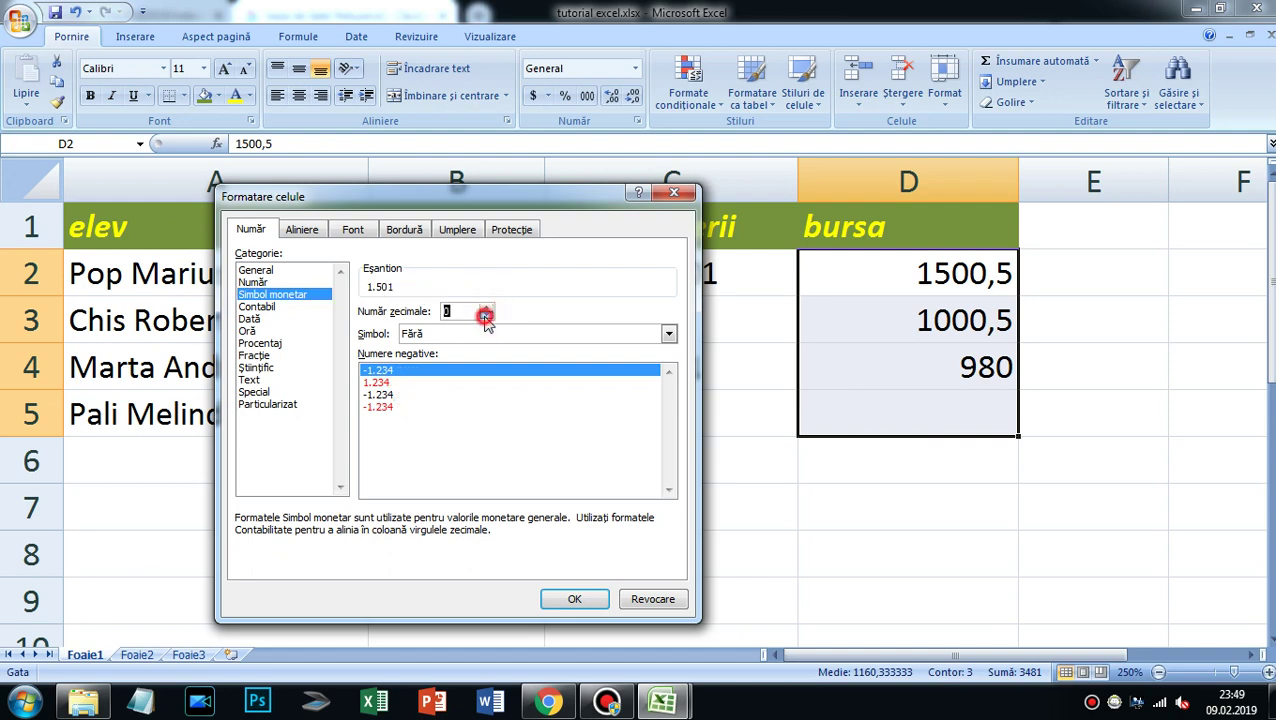
click(485, 308)
click(485, 307)
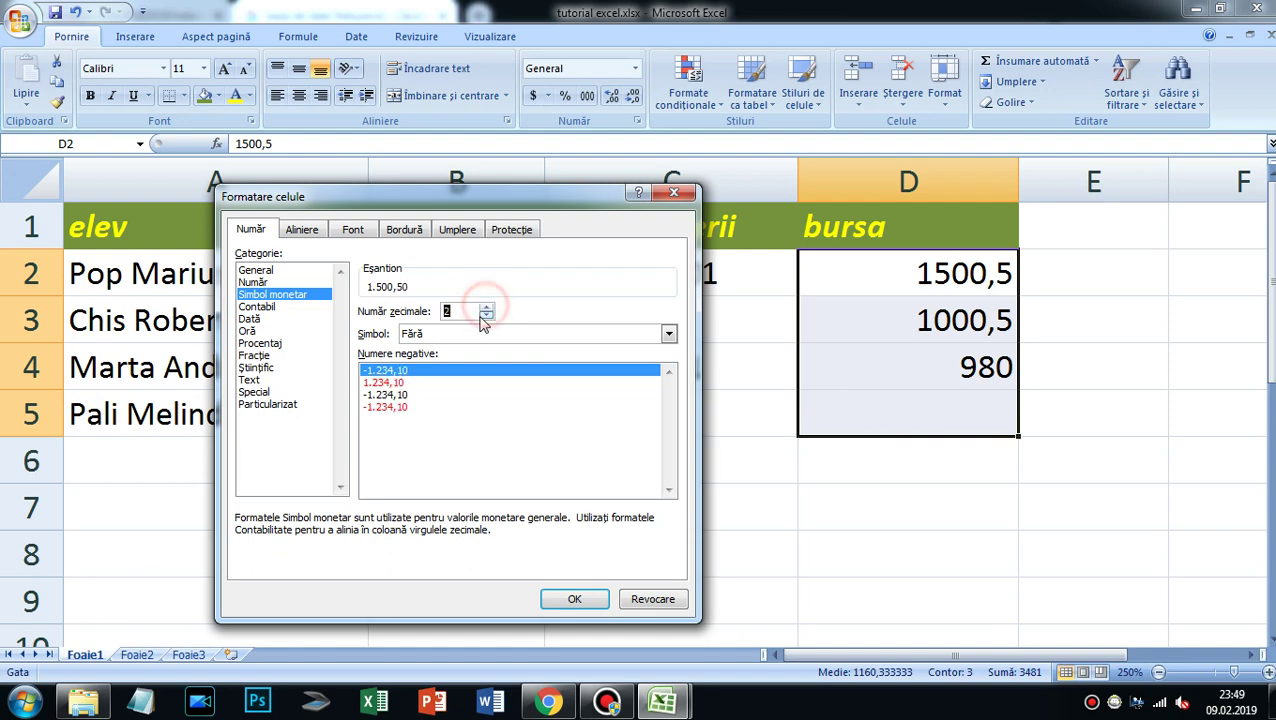
click(668, 336)
click(632, 365)
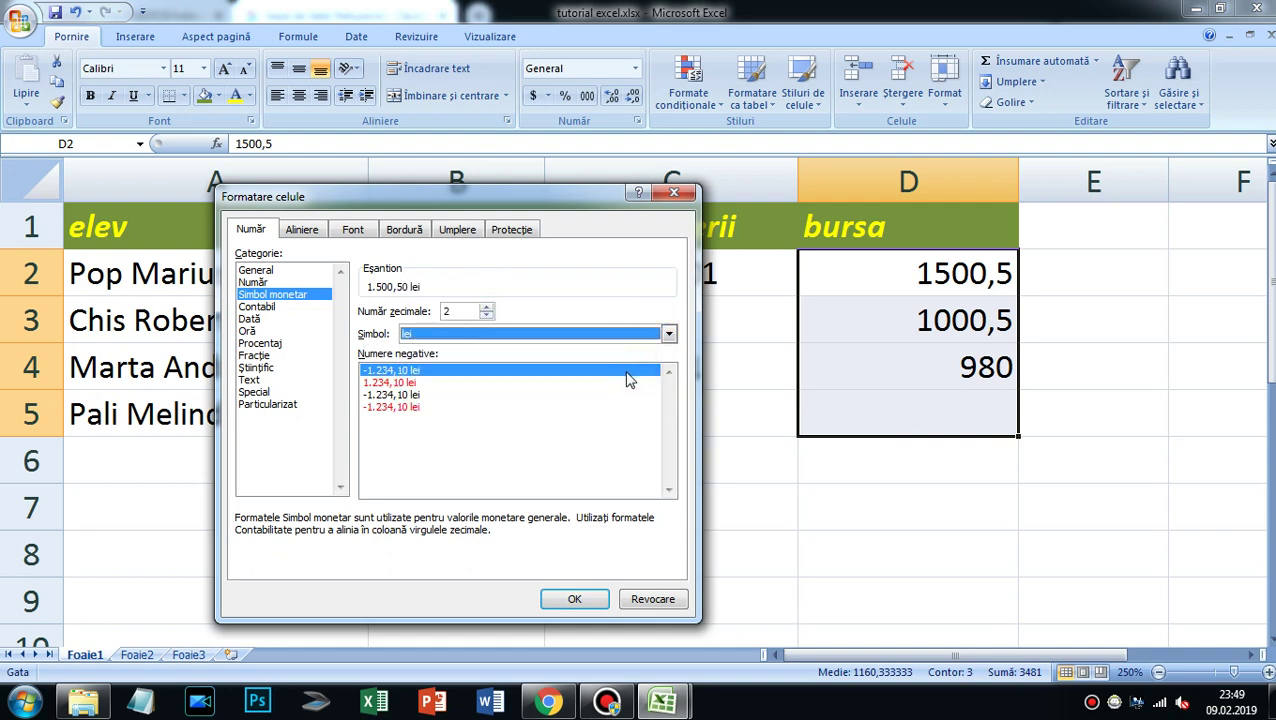
click(576, 599)
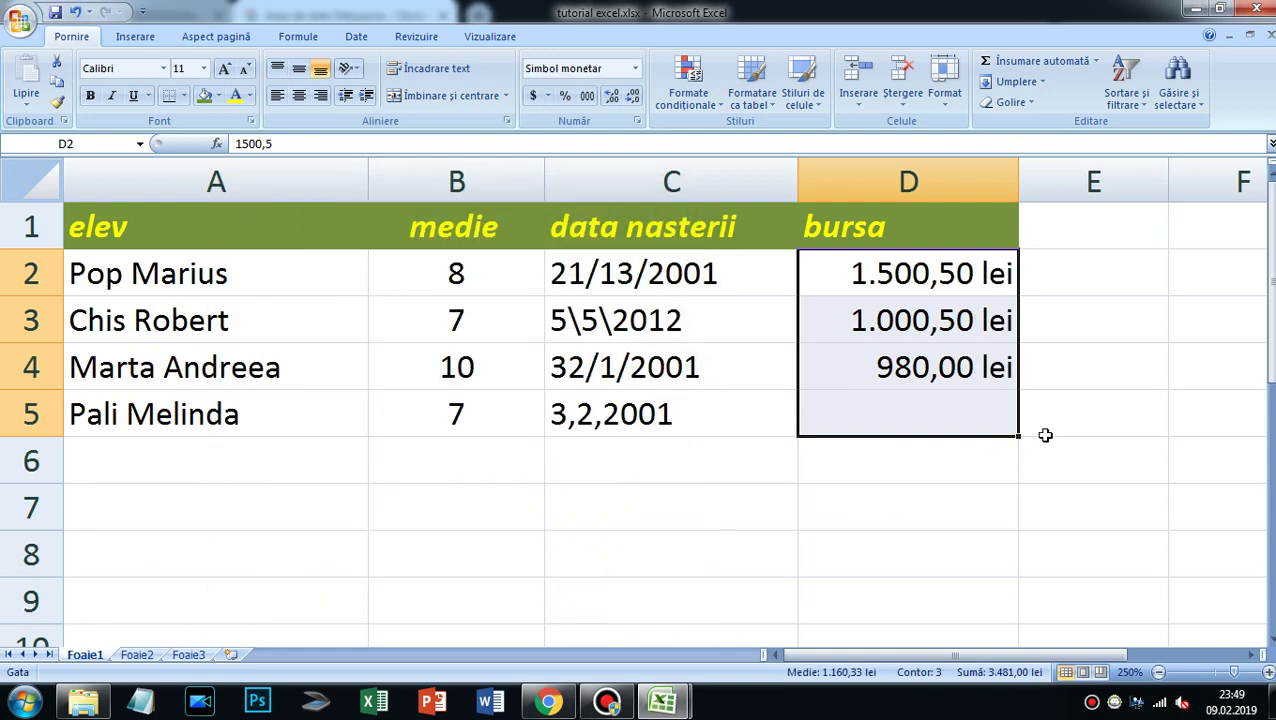
Enter 1111 in D5 so it shows 1.111,00 lei.
click(1054, 421)
click(951, 417)
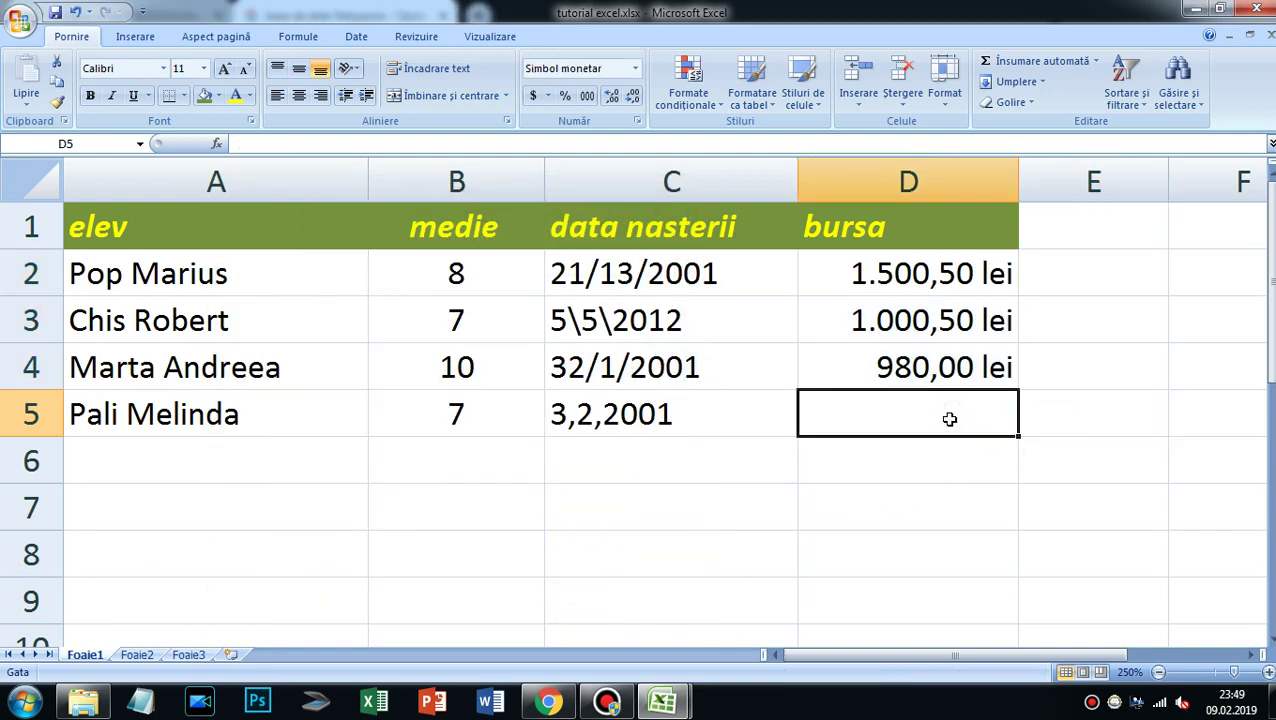
text(1111)
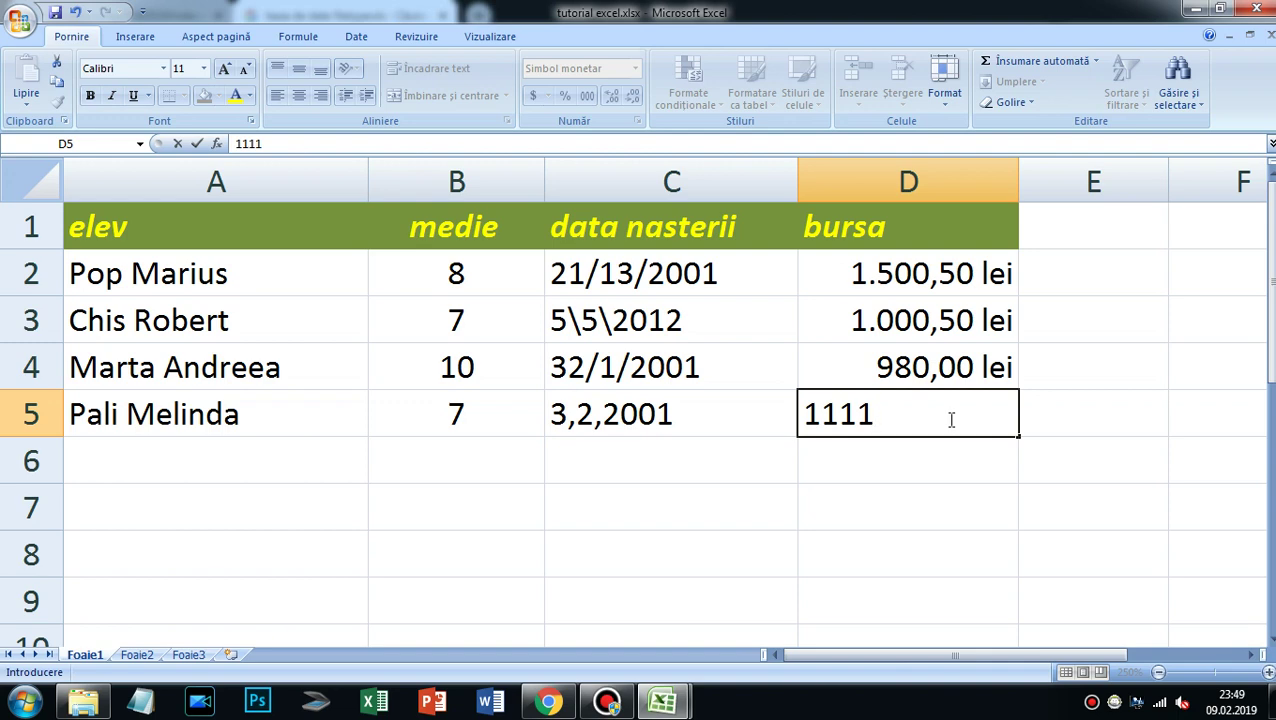
click(197, 143)
click(1061, 424)
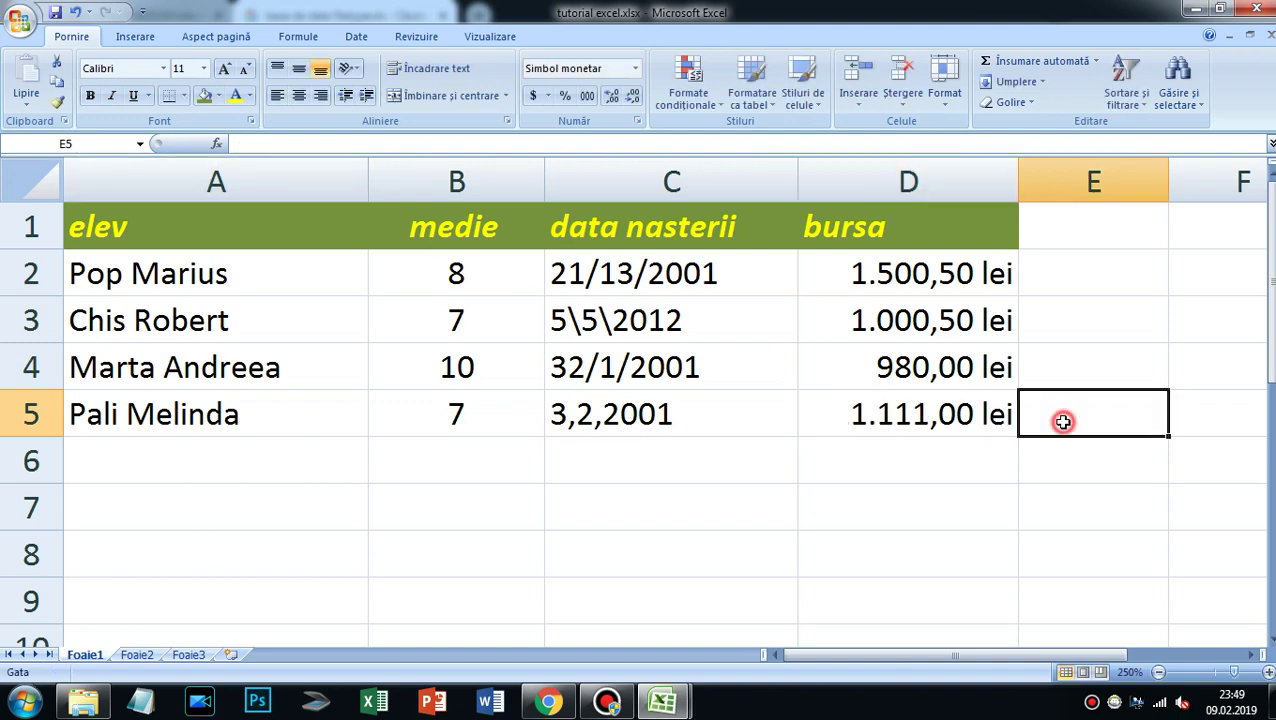
Format the birth-date cells C2:C5 with the 14.03.2001 date type.
drag(741, 267, 728, 410)
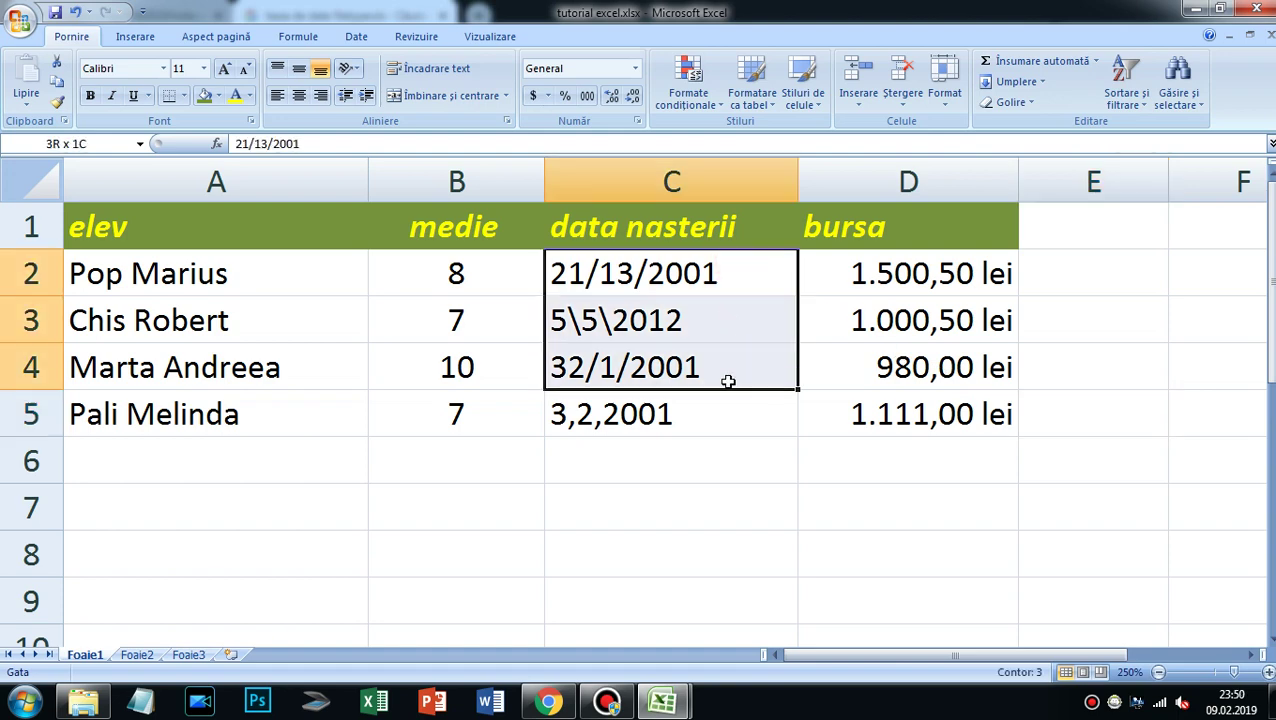
right_click(729, 414)
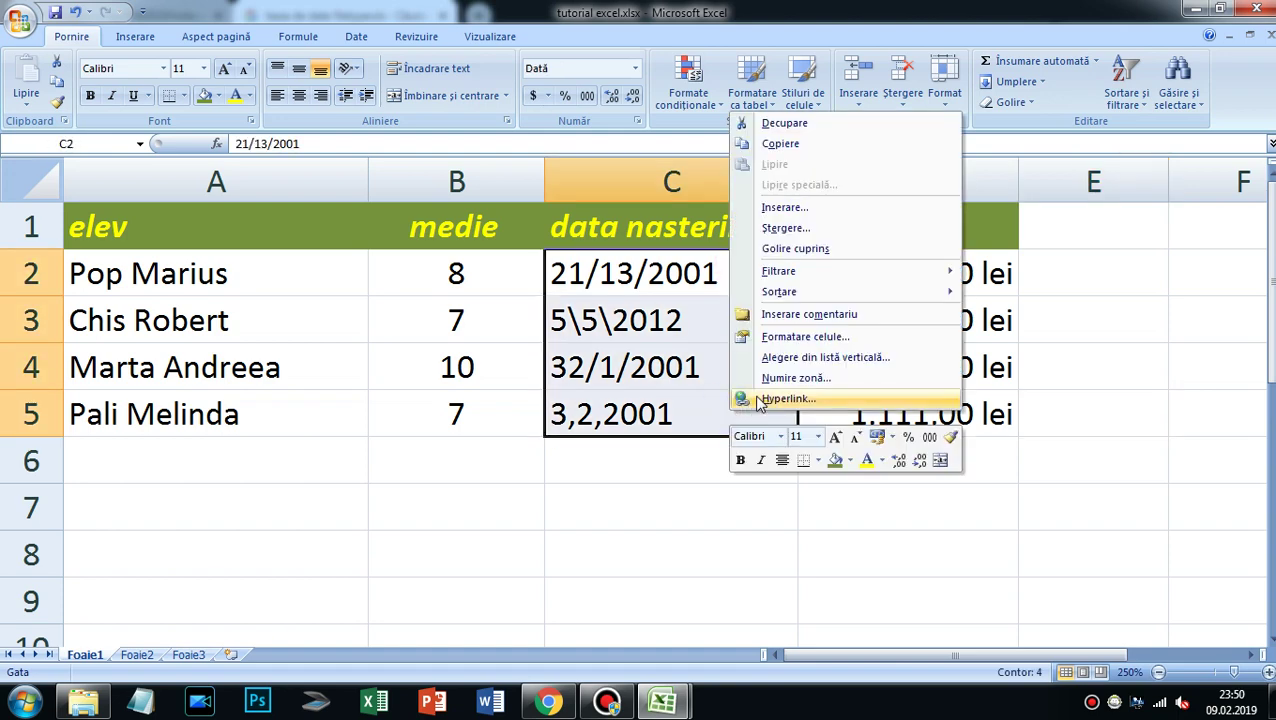
click(868, 338)
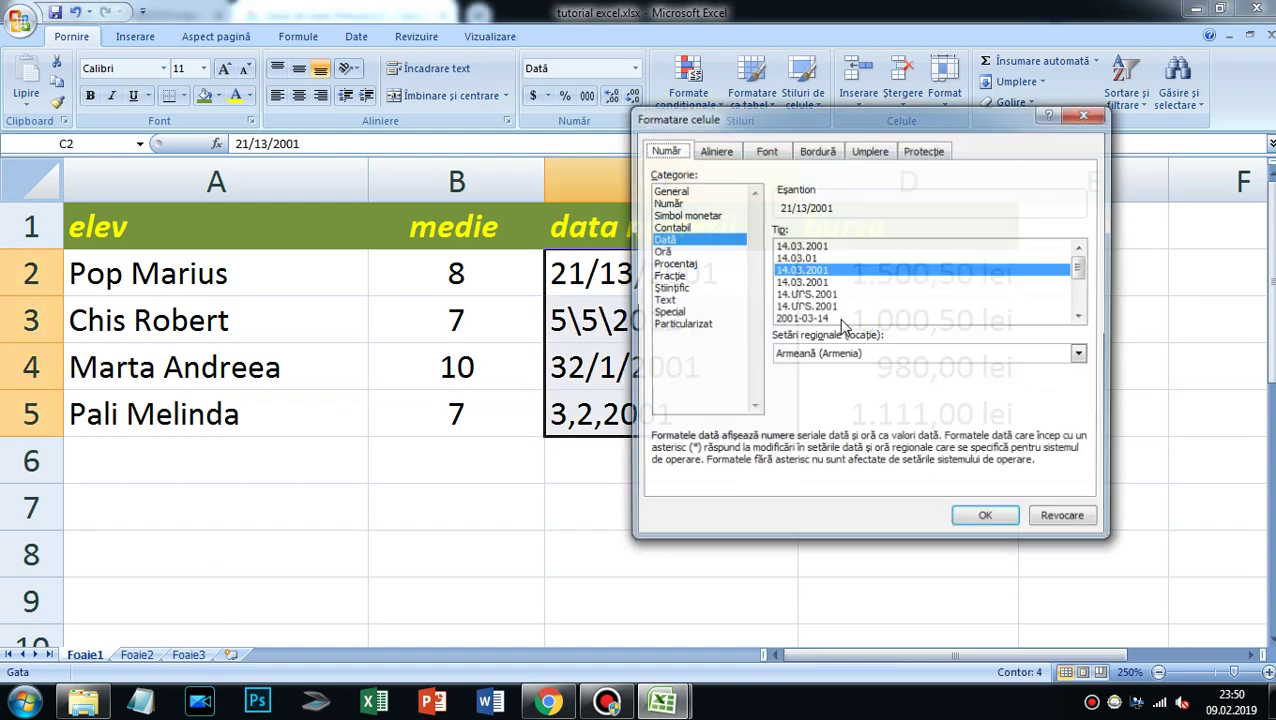
mouse_move(764, 126)
mouse_down()
mouse_move(209, 131)
mouse_move(216, 150)
mouse_up()
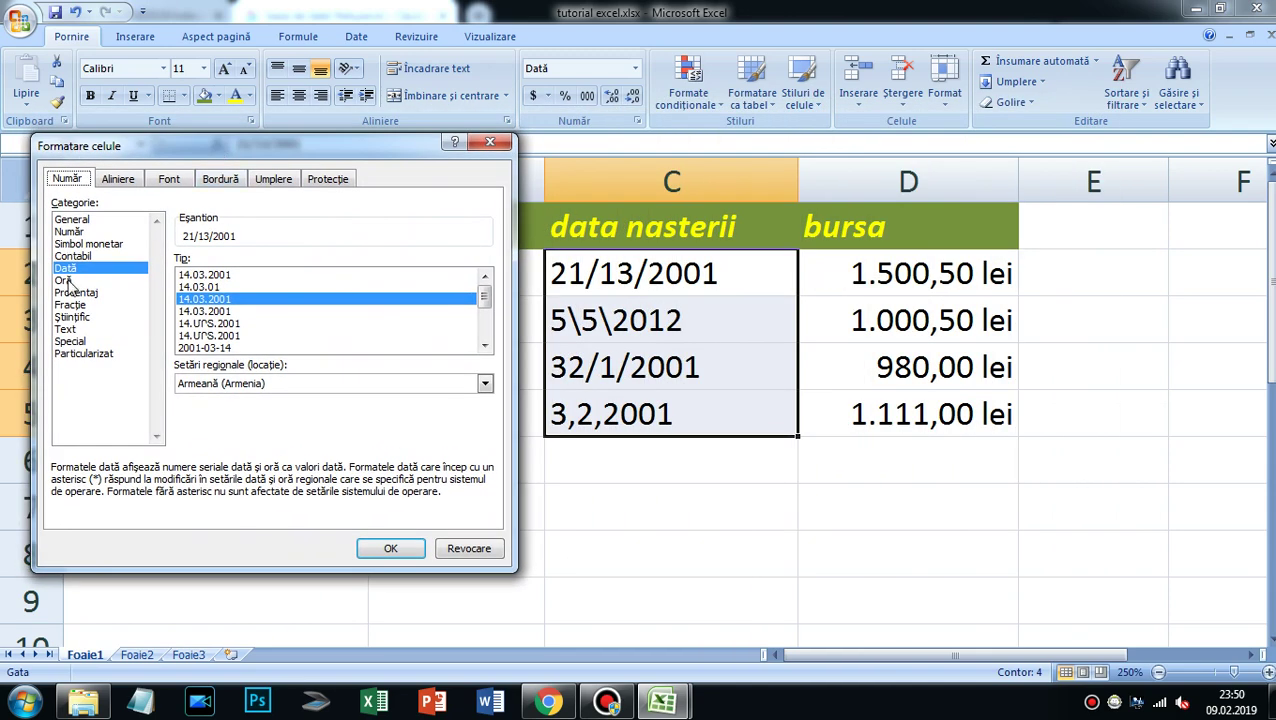
click(203, 275)
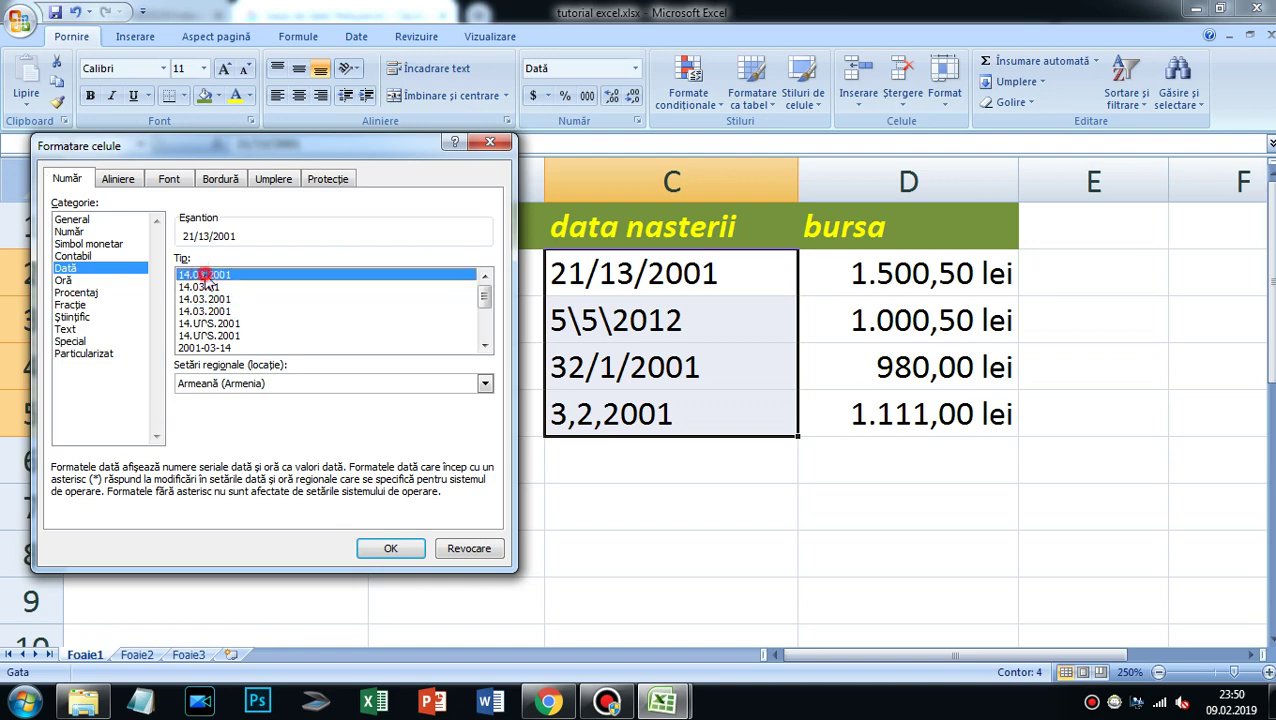
click(372, 545)
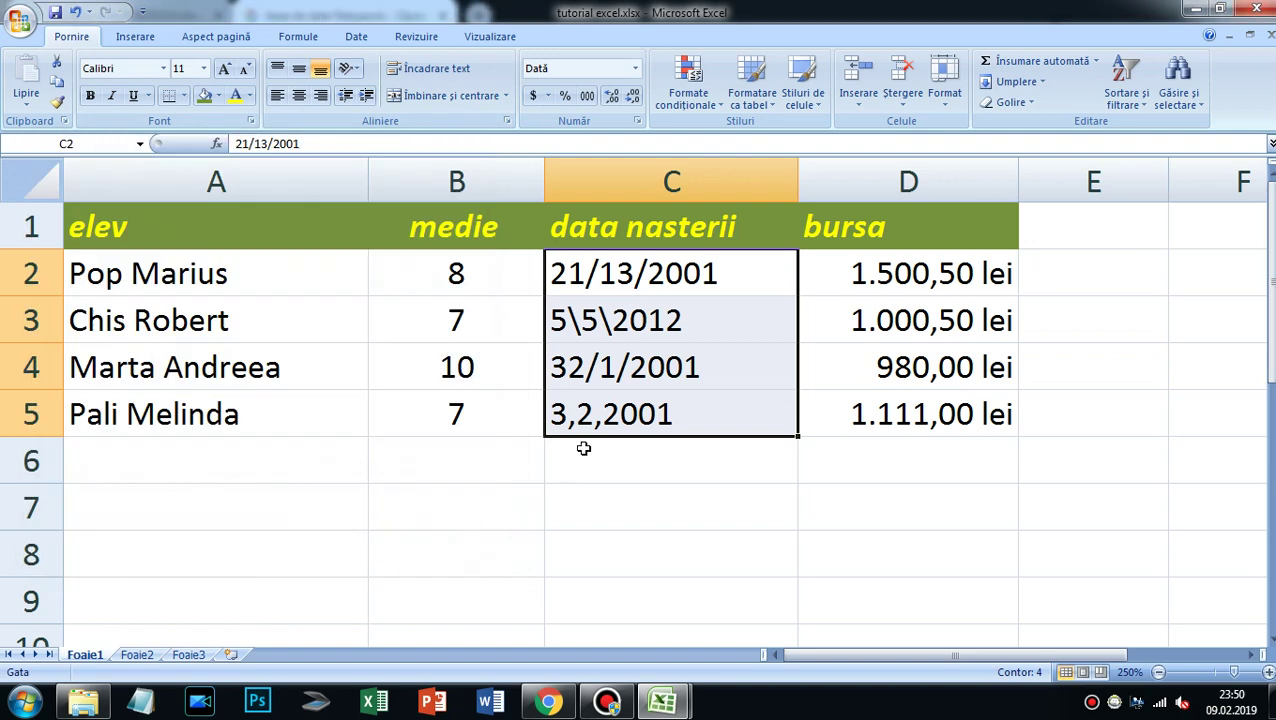
click(585, 426)
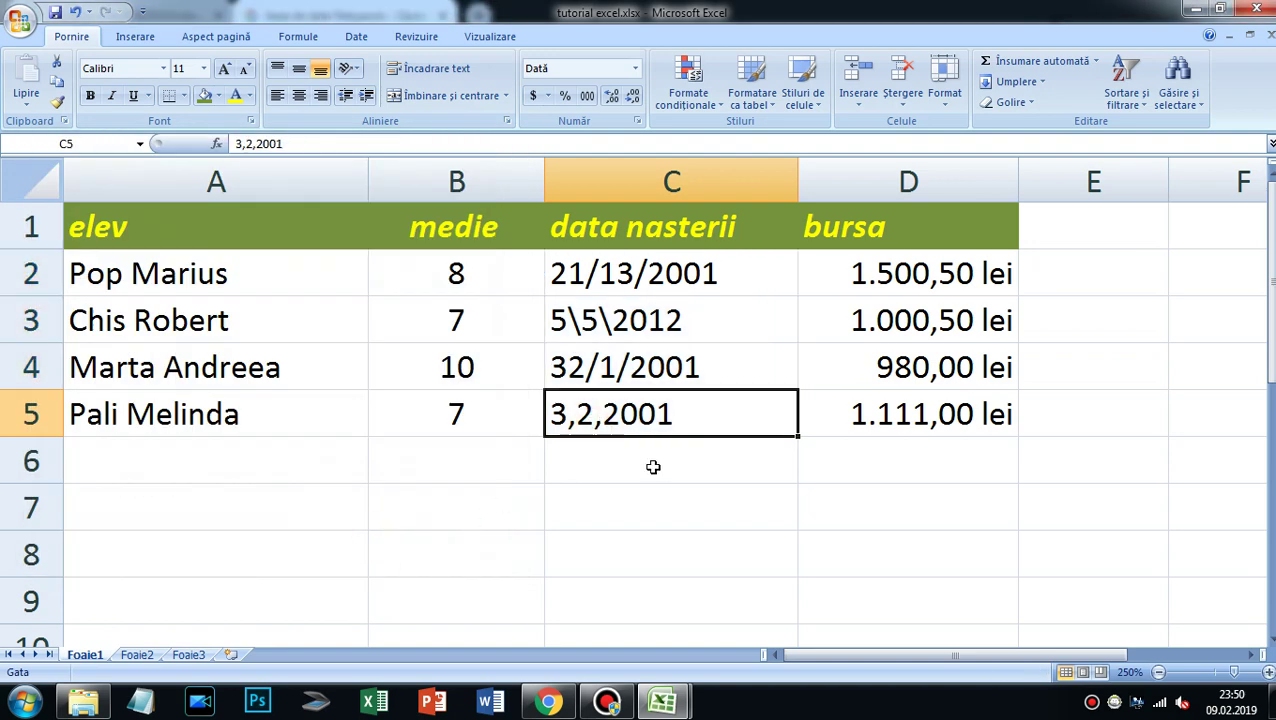
Enter 3.01.2001 in C5, widen column C, and correct C4 to 31.01.2001.
text(3.01.)
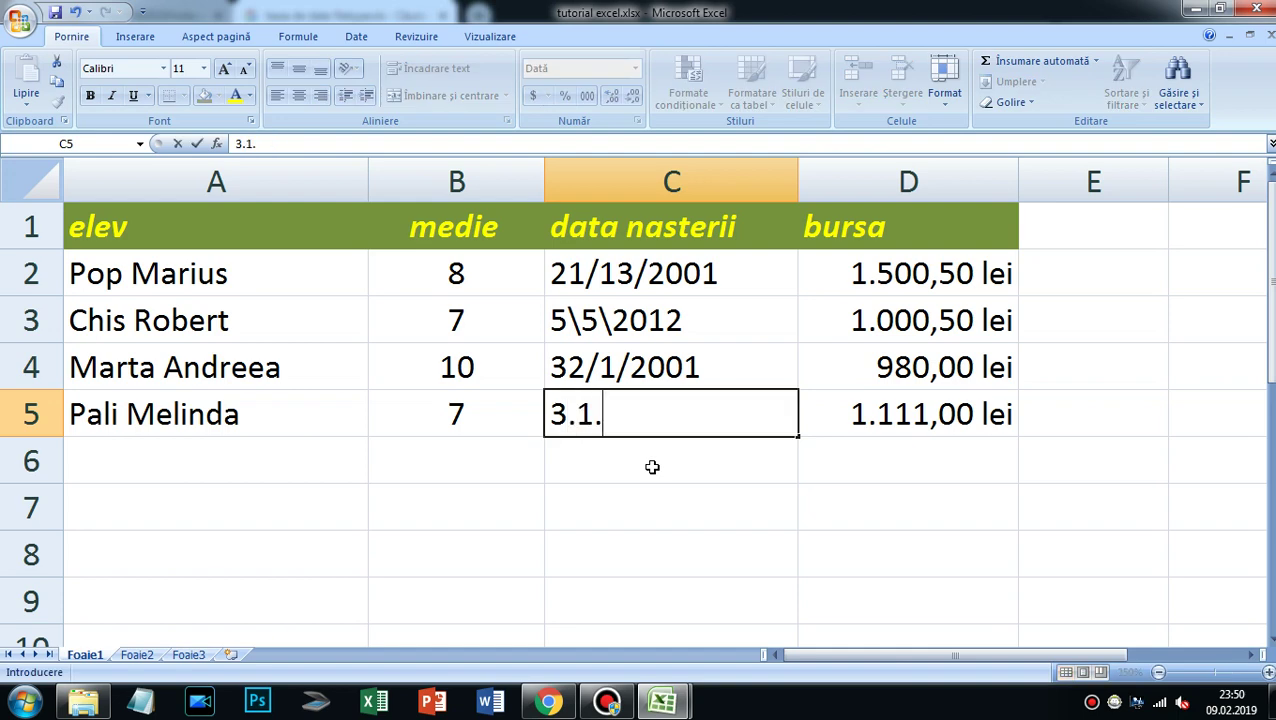
text(2001)
key(Return)
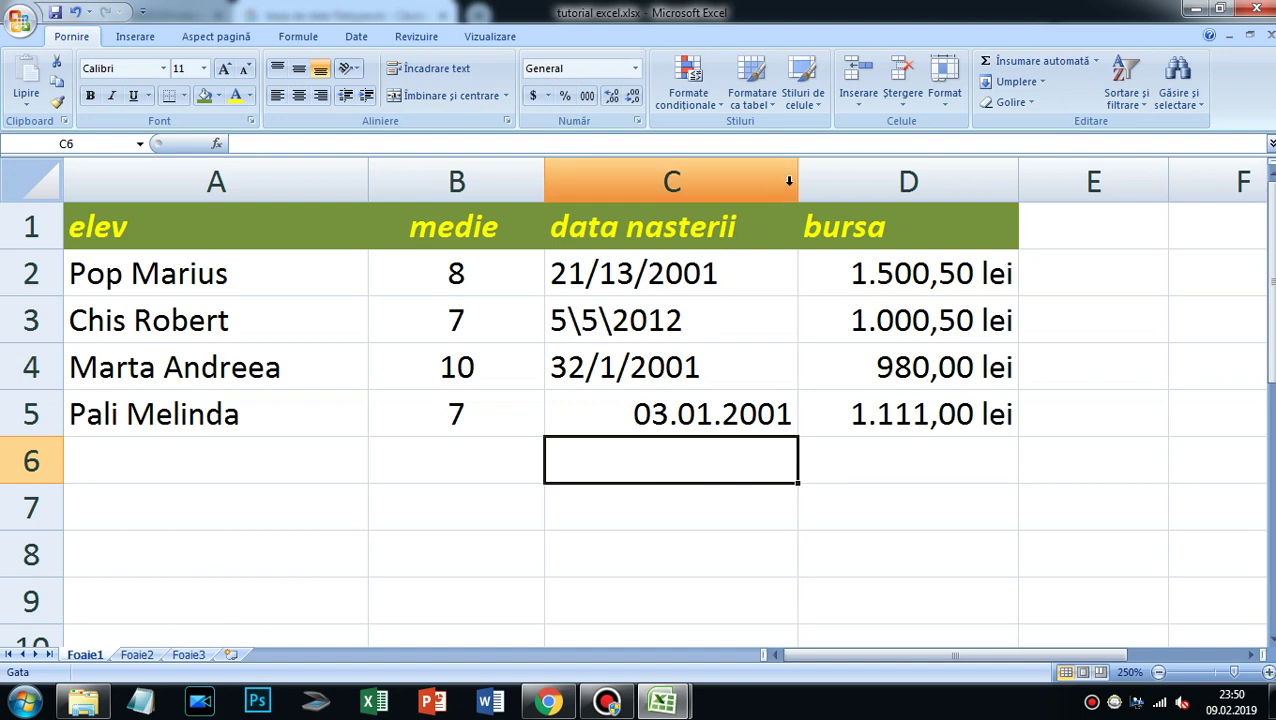
drag(798, 180, 890, 180)
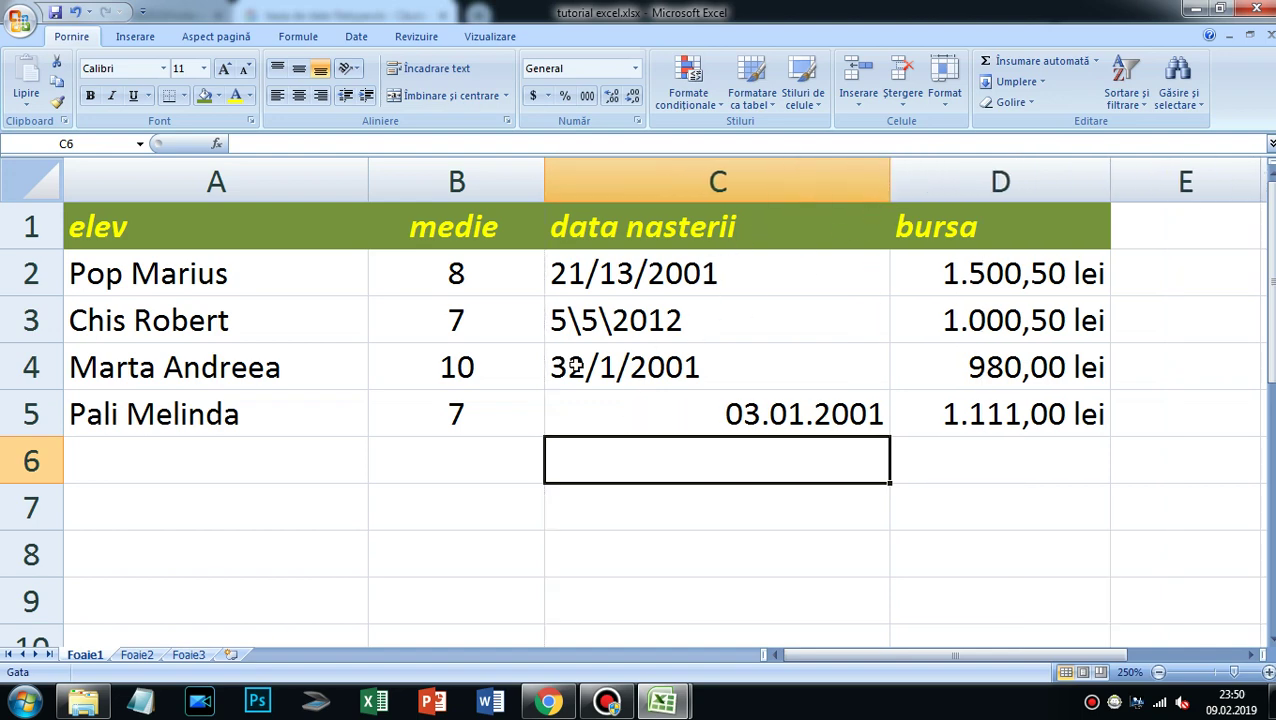
click(584, 370)
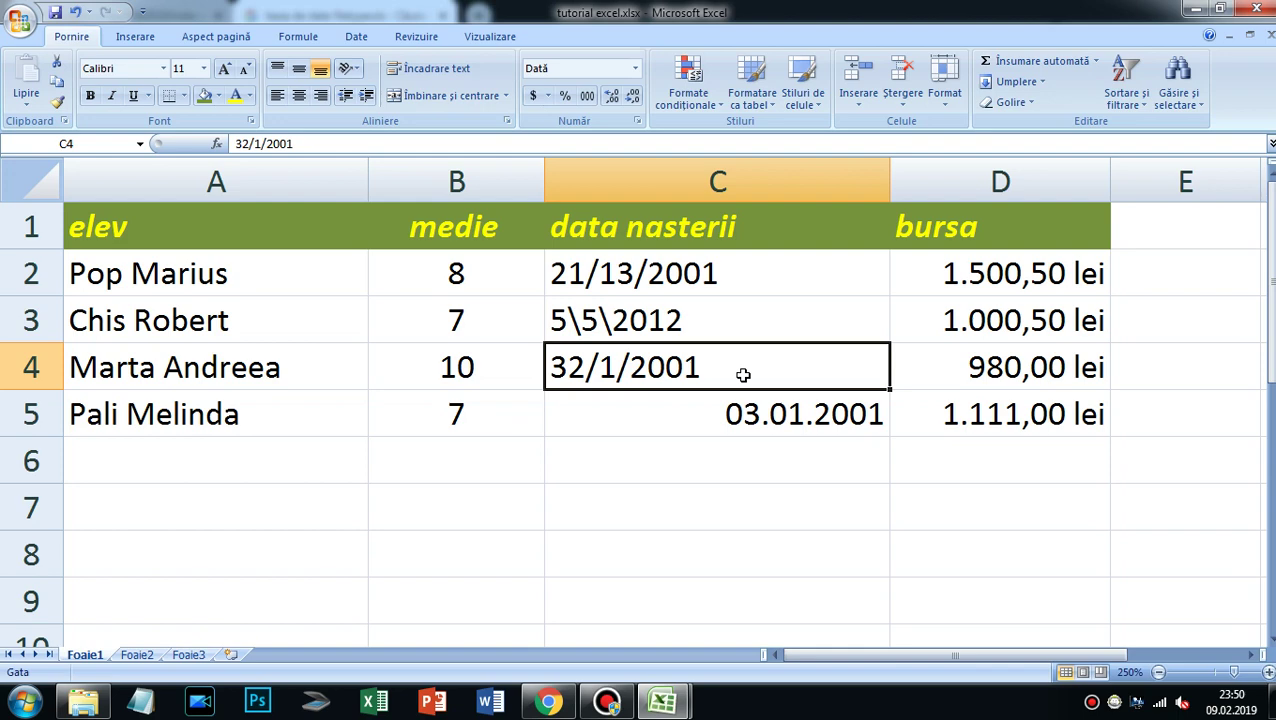
text(12)
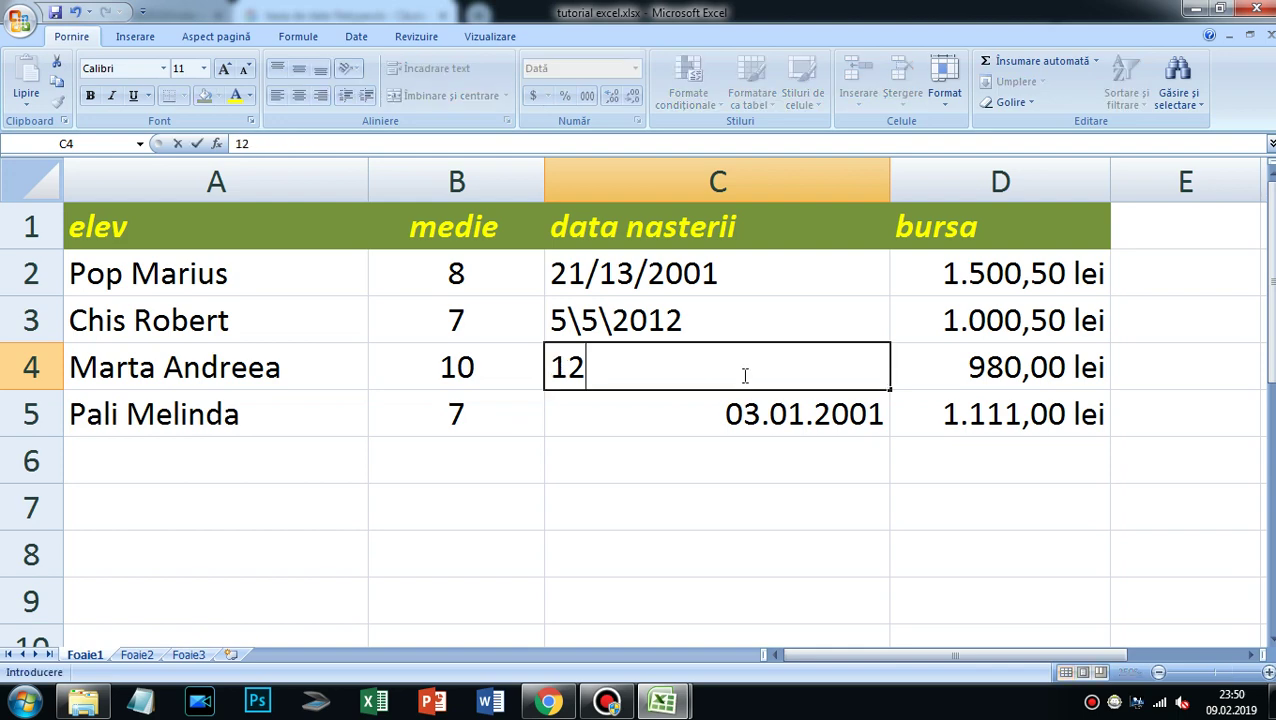
key(BackSpace)
key(BackSpace)
text(31)
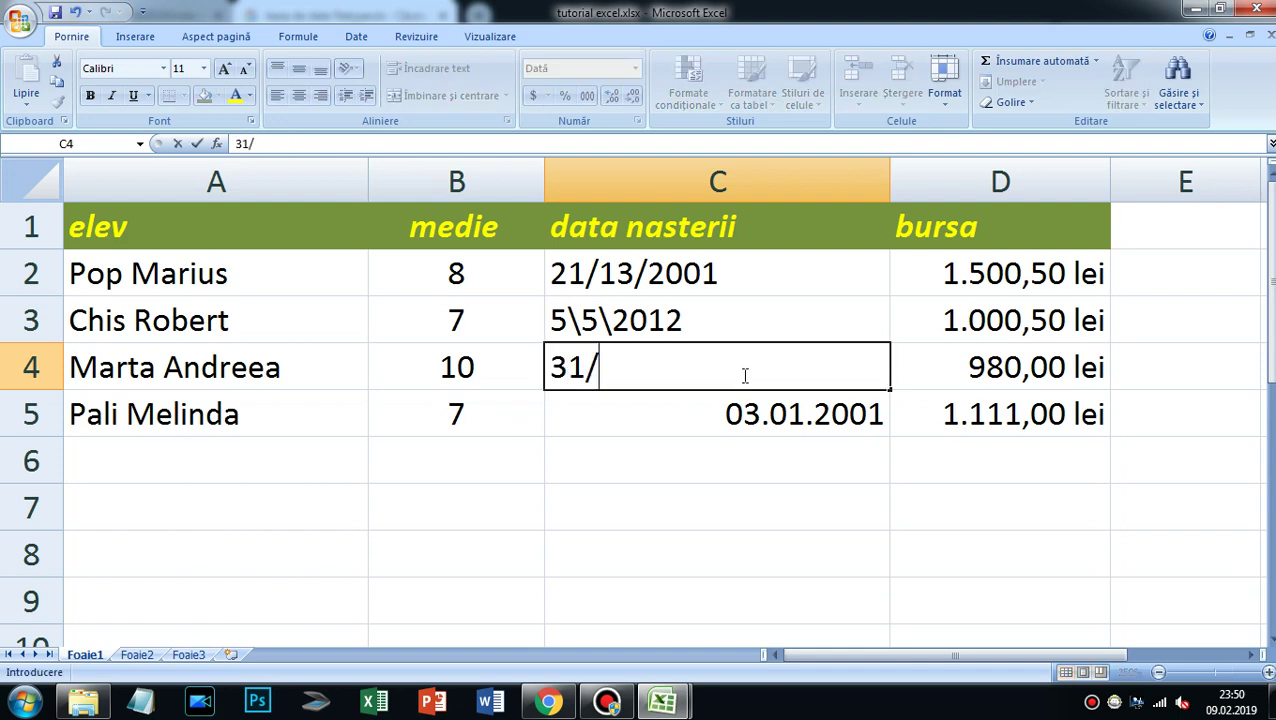
text(/2001)
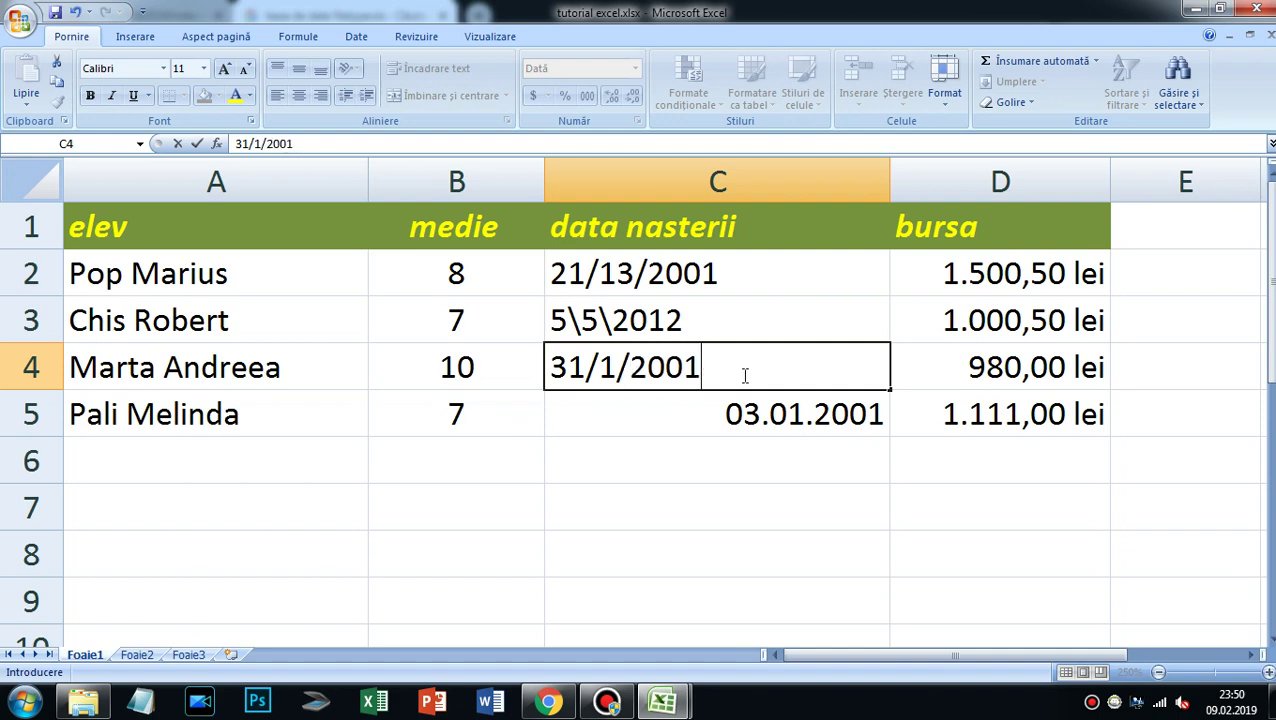
key(Return)
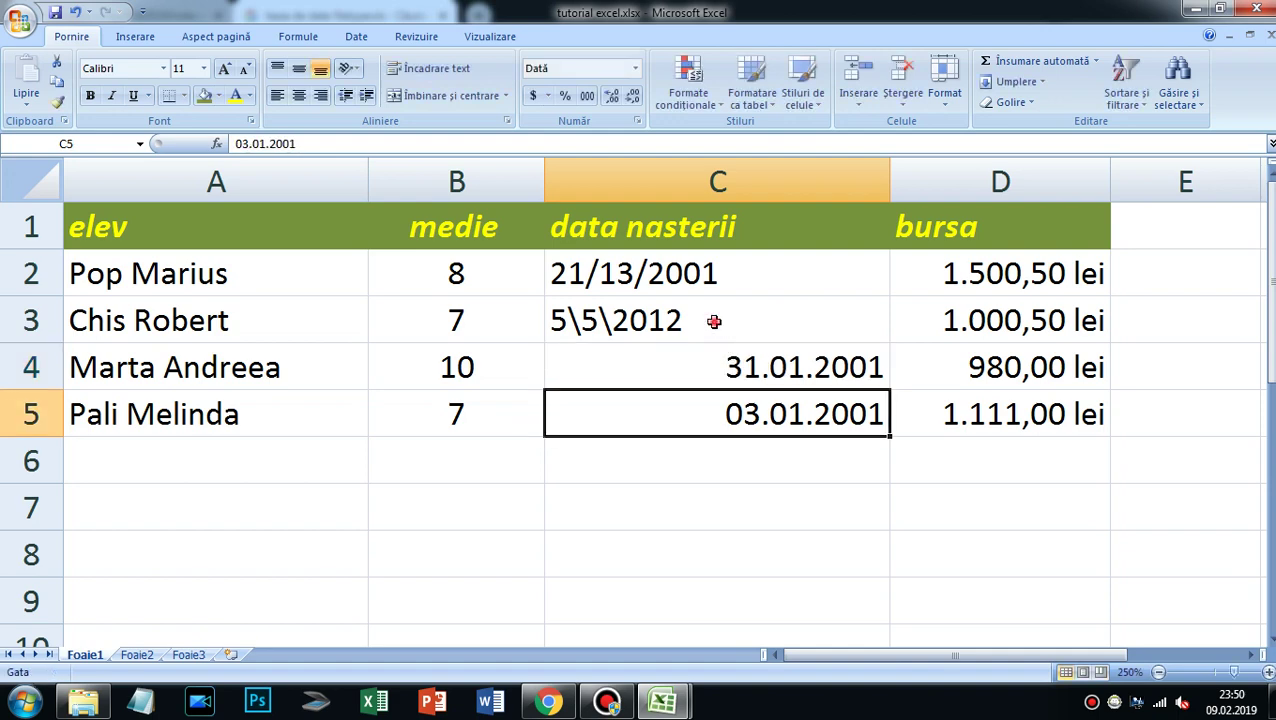
Correct C3 to 05.05.2001 and retype C2 as 21.12.2001.
click(714, 321)
text(5/)
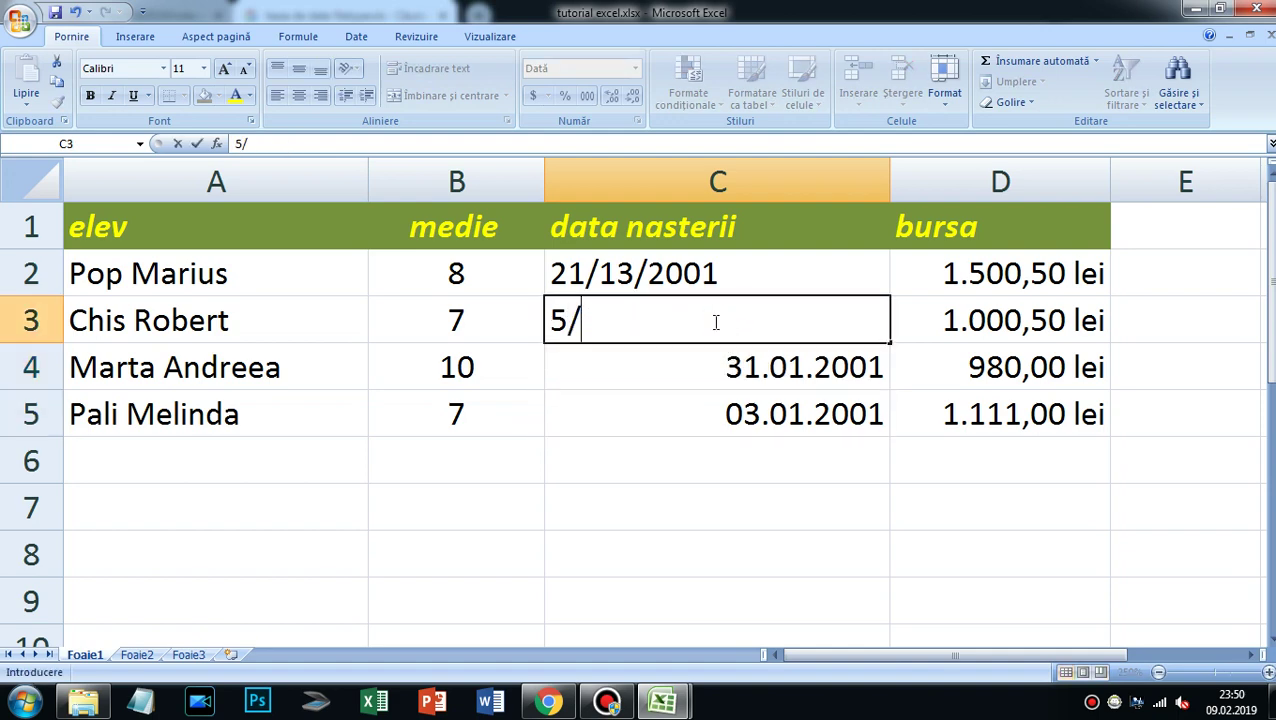
text(5/2001)
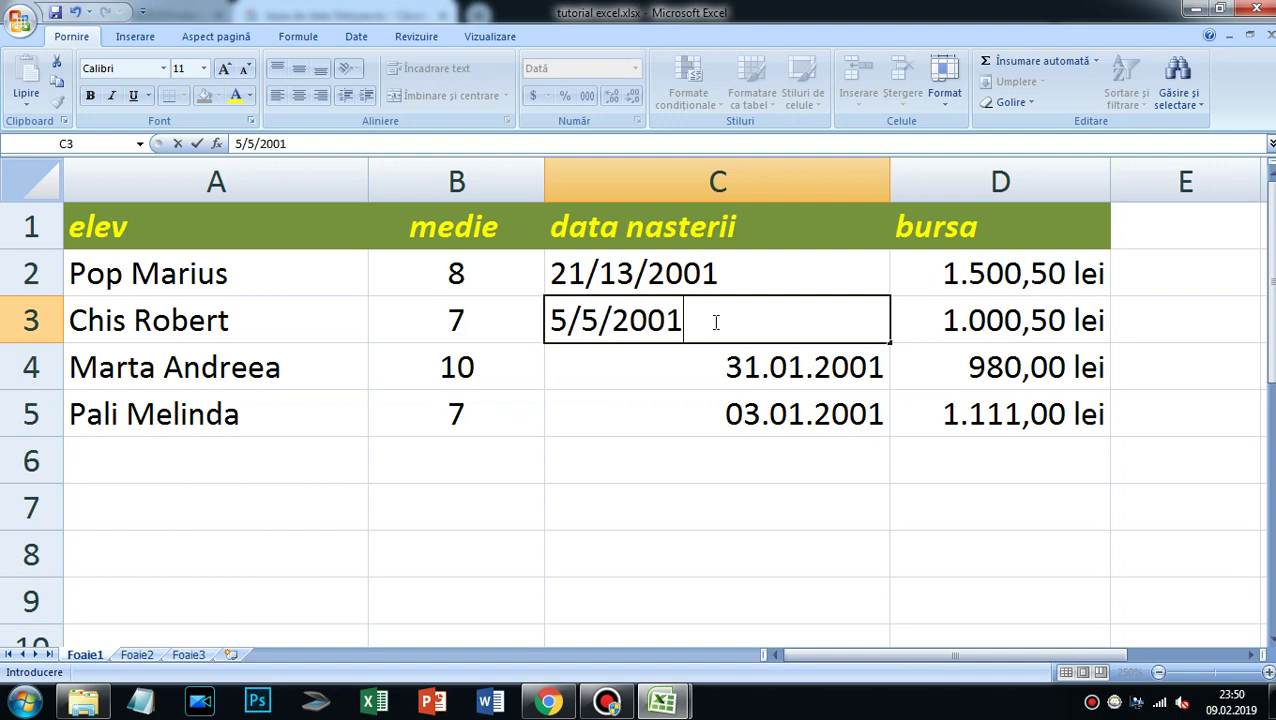
key(Return)
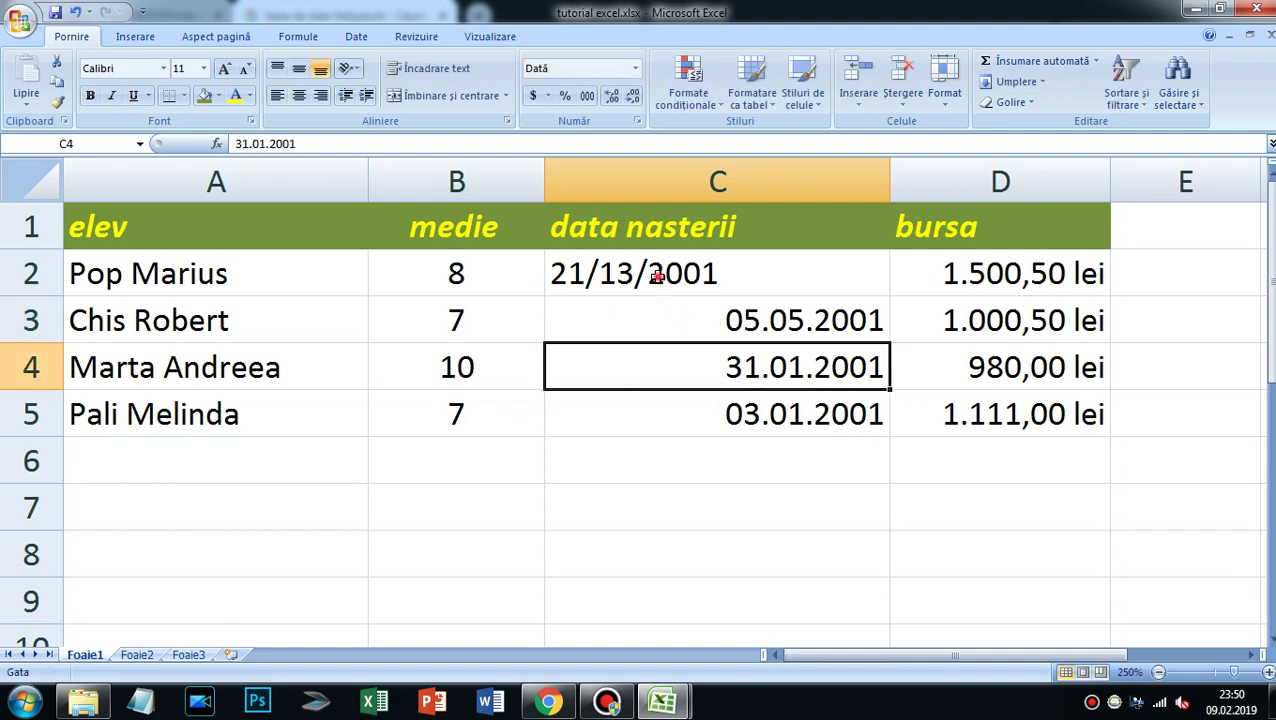
click(656, 278)
text(21)
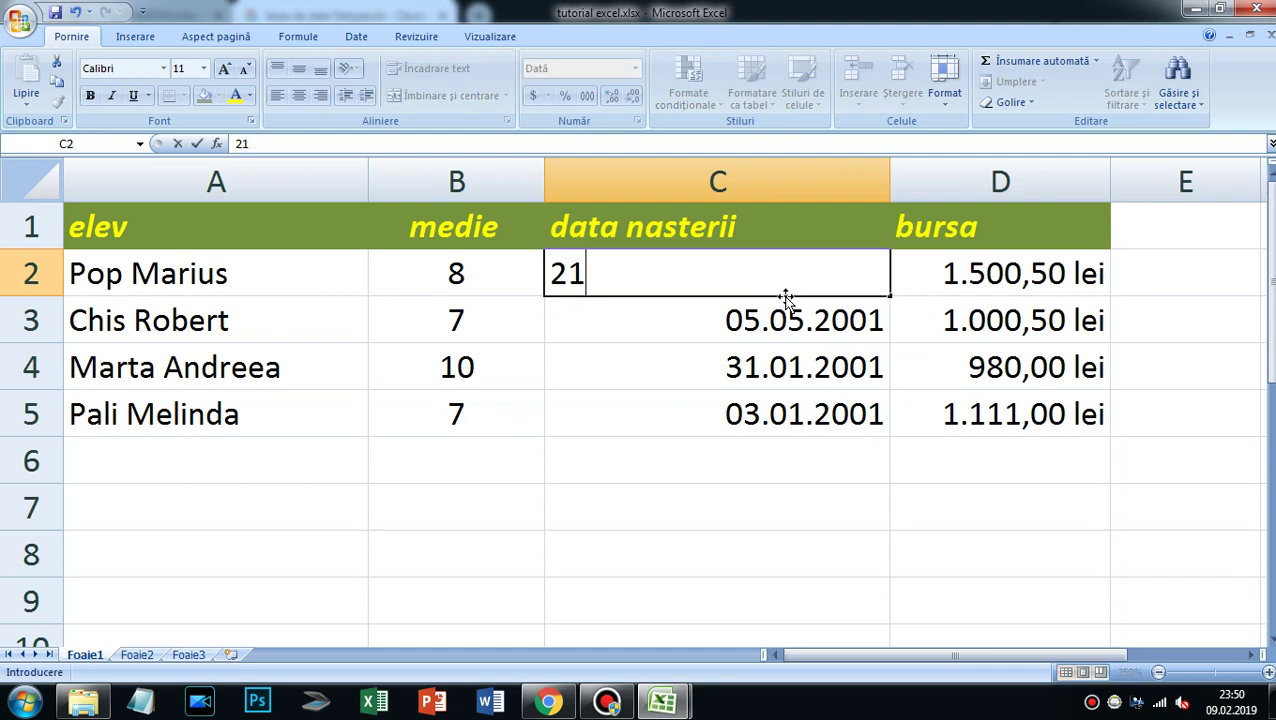
text(.12.)
text(200)
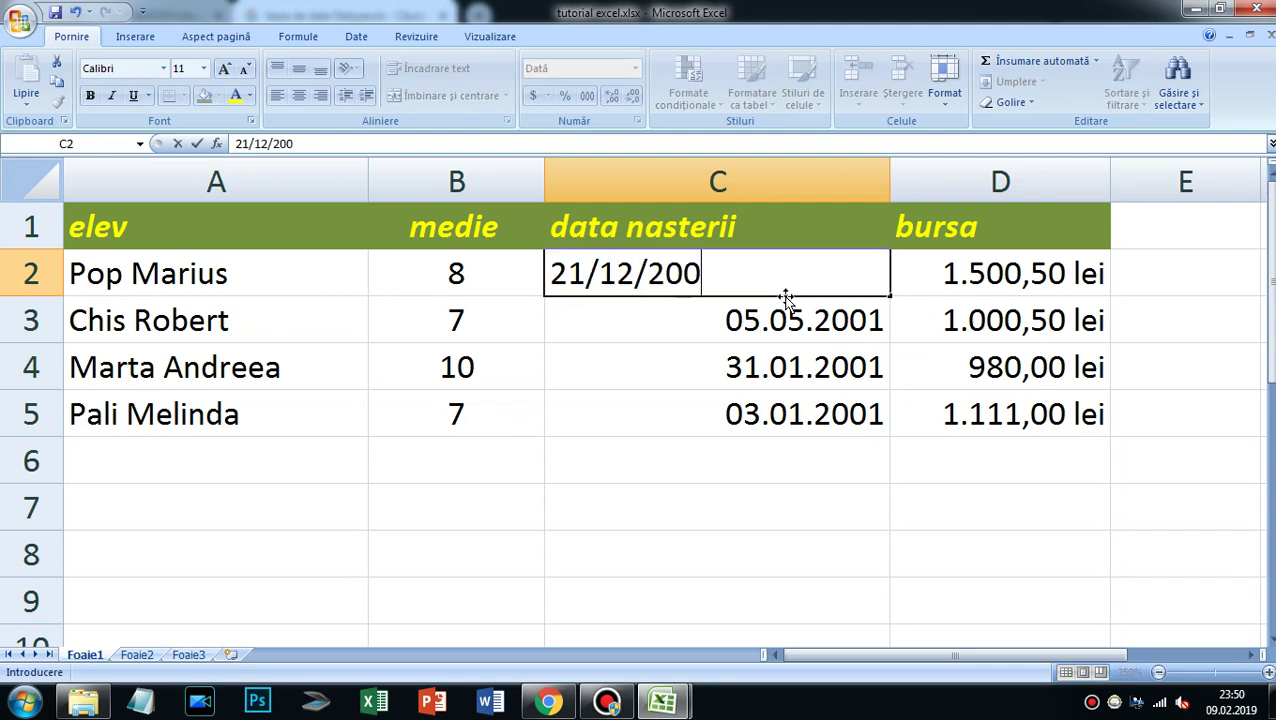
text(1)
key(Return)
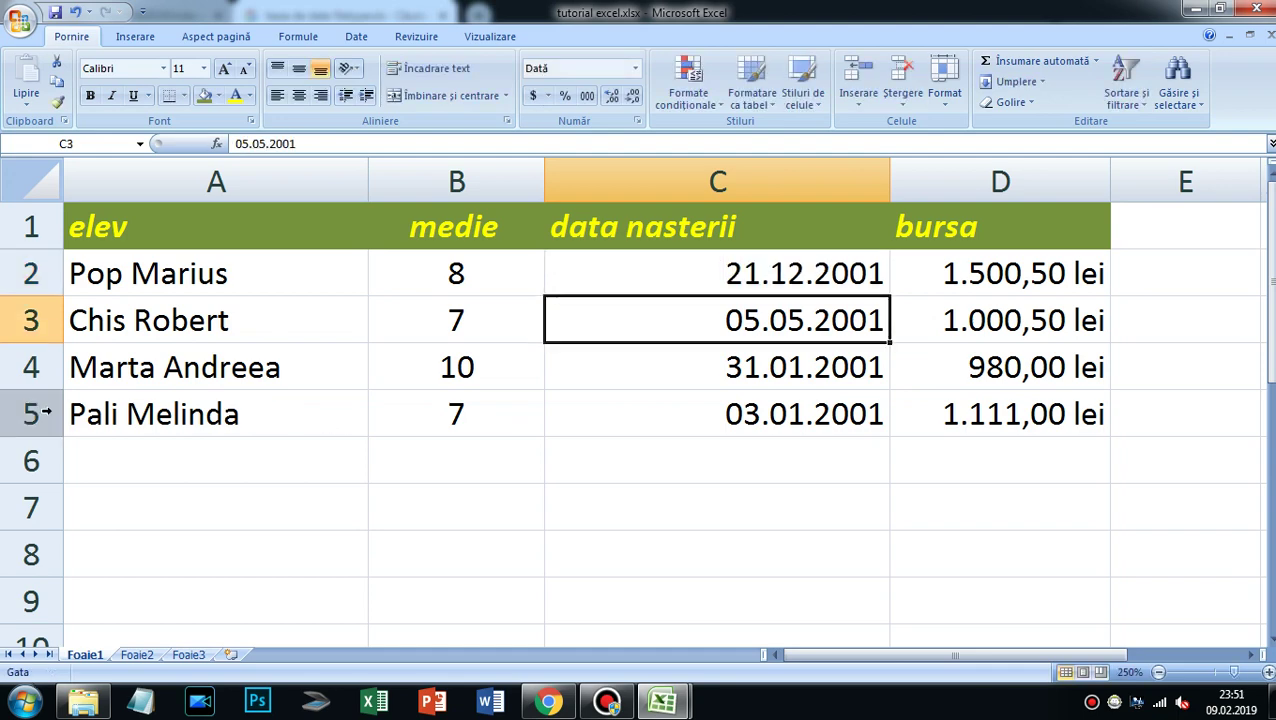
Delete row 5 containing the fourth student.
click(40, 410)
right_click(45, 412)
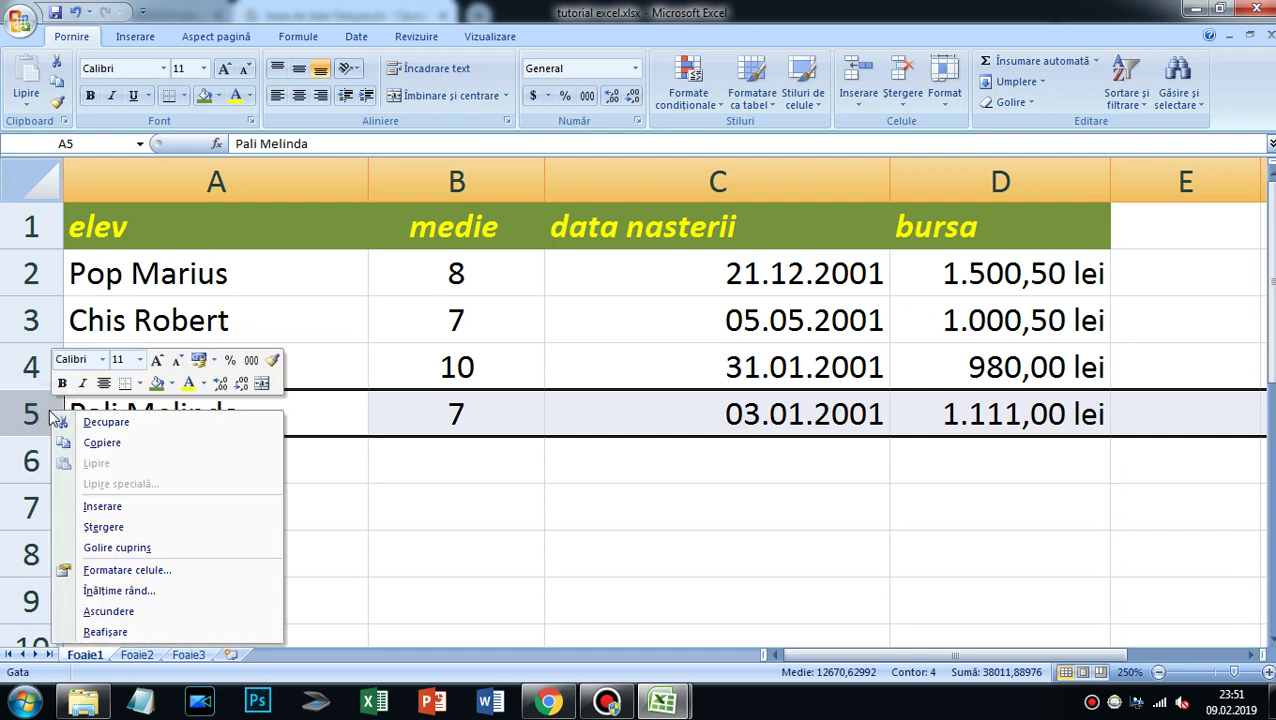
click(104, 527)
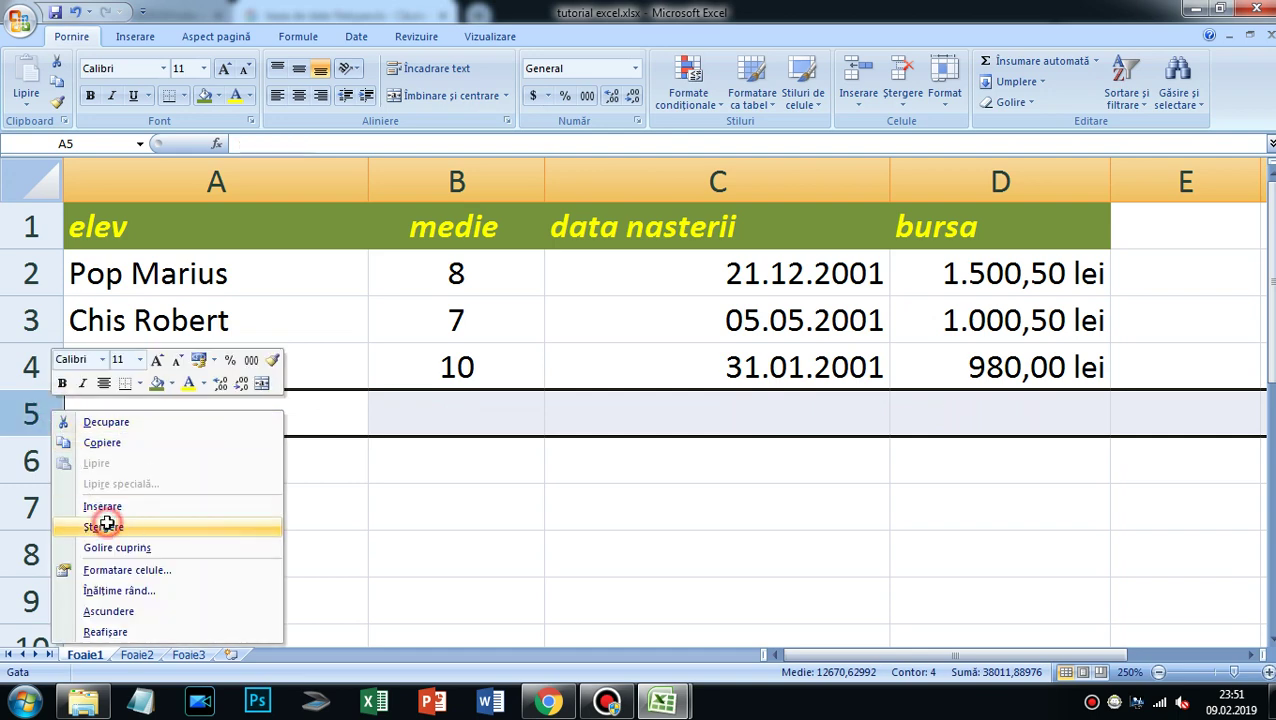
Insert an empty row at row 3.
click(45, 321)
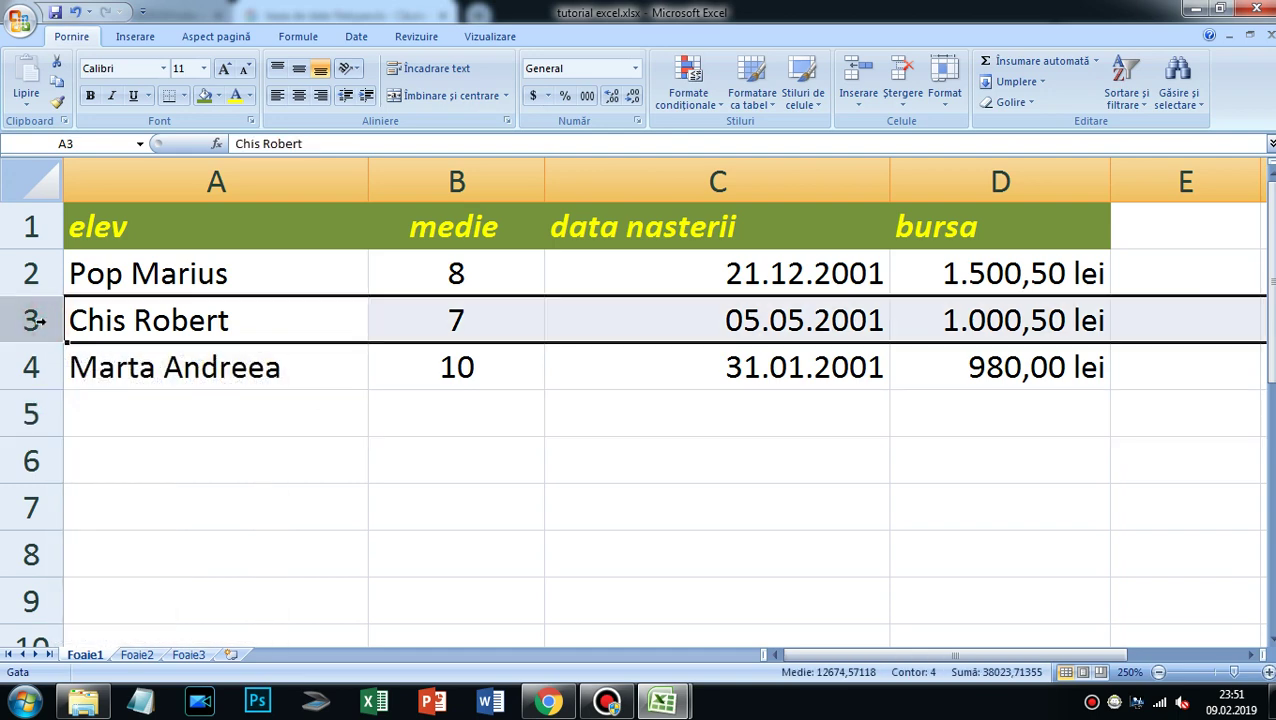
right_click(45, 321)
click(92, 419)
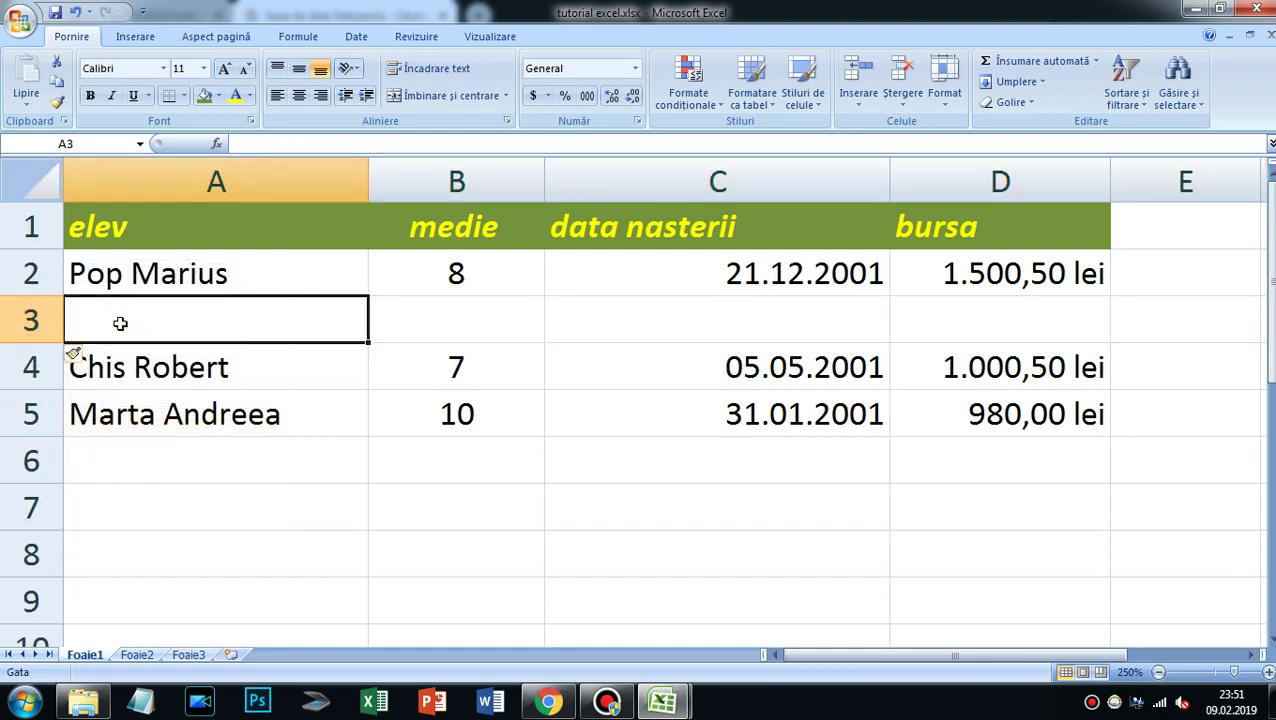
Enter the new student's name in A3 and the average 9,9875625 in B3.
text(Cocostar)
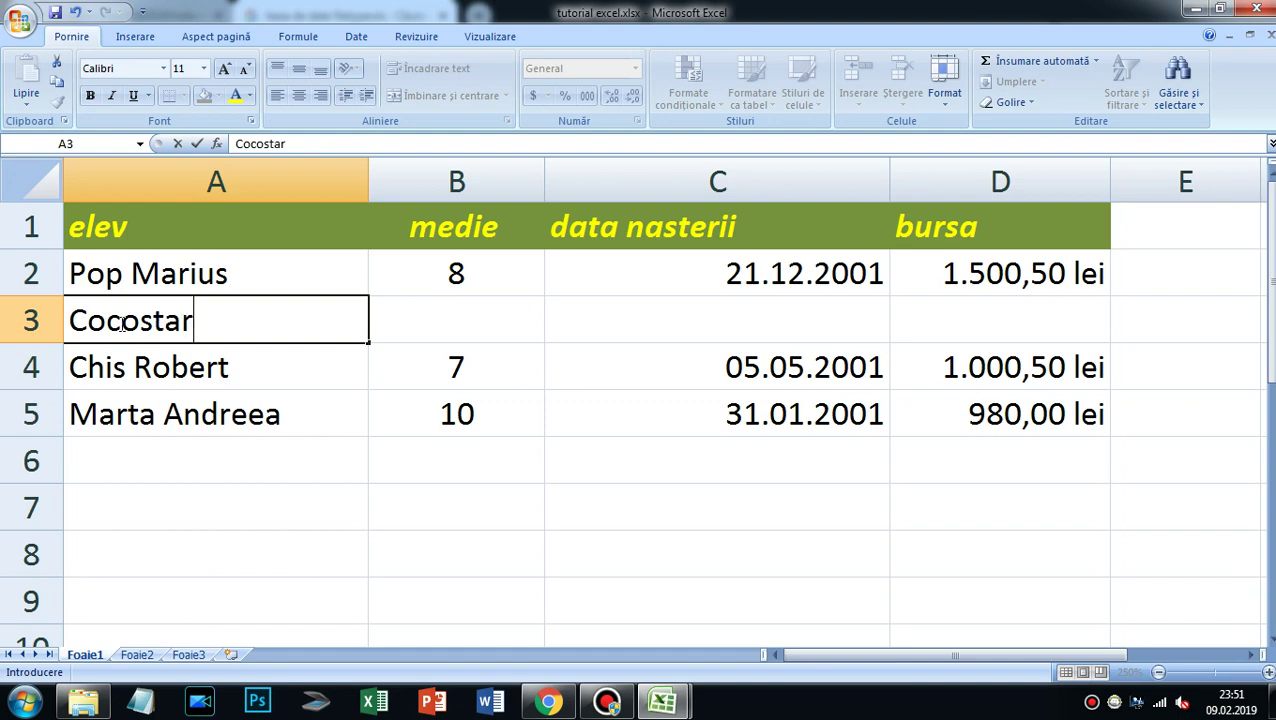
text(c Gri)
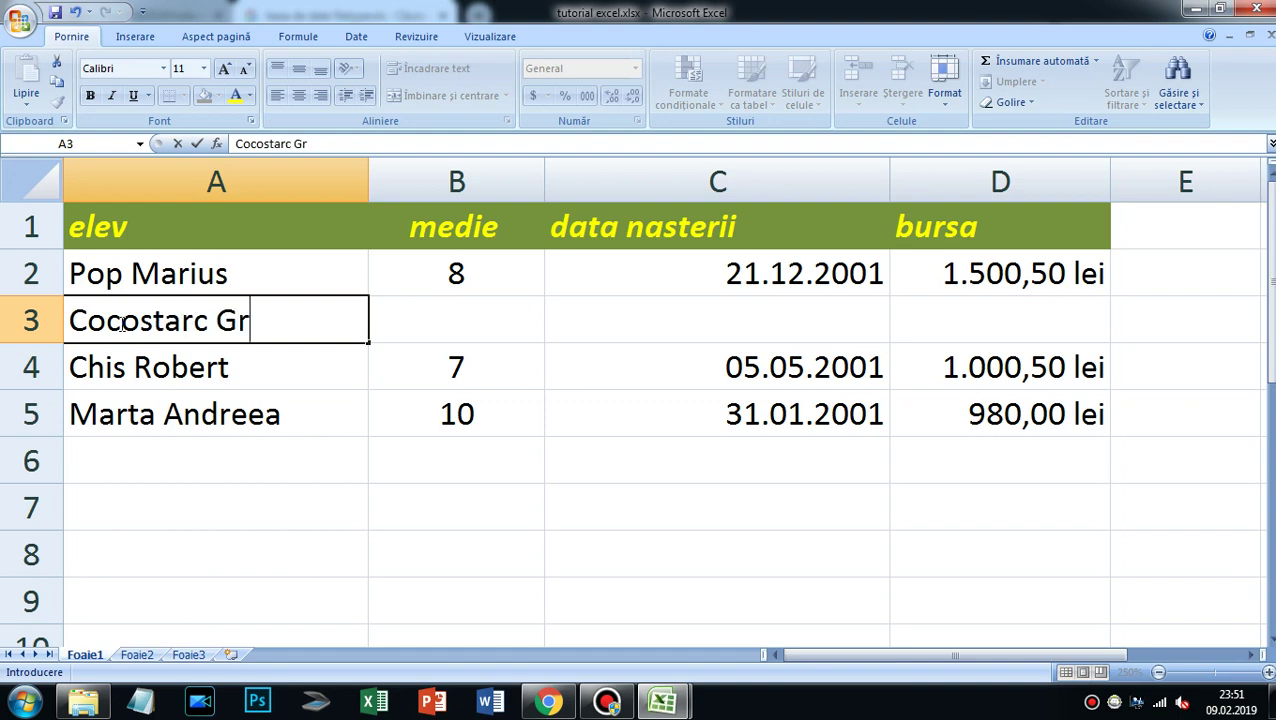
text(gore)
key(Return)
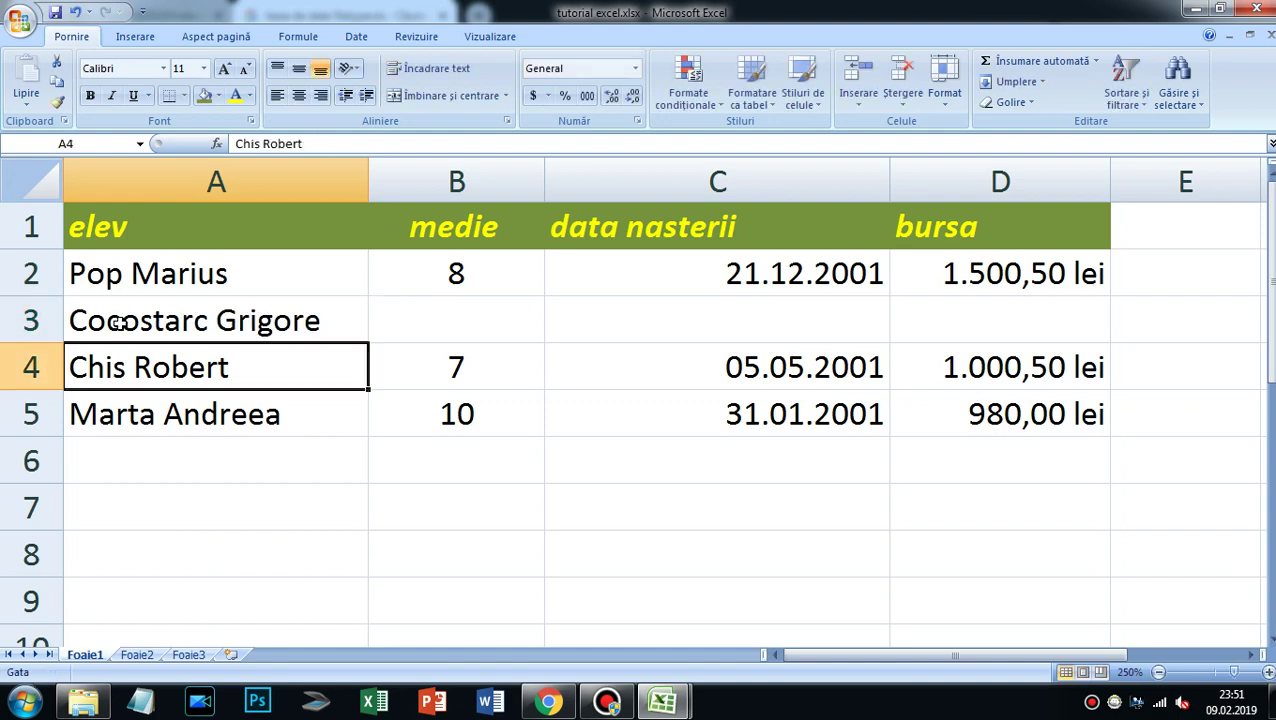
key(Up)
key(Right)
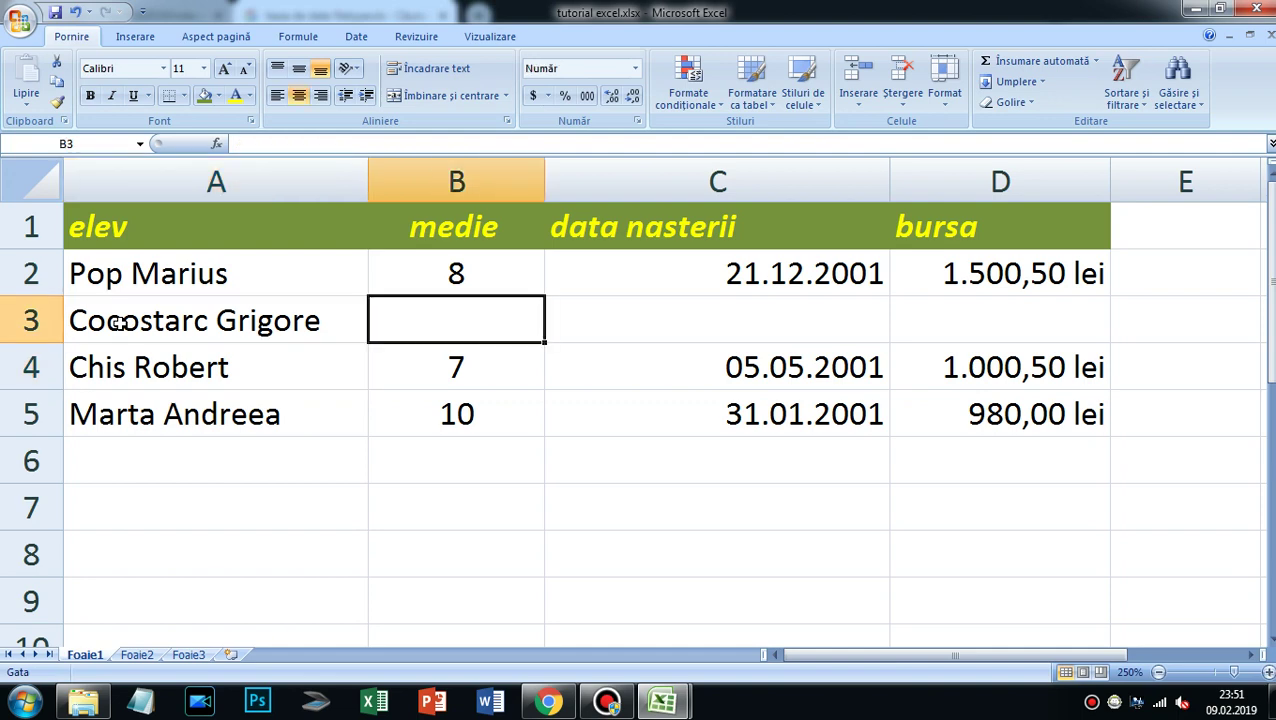
text(9,9)
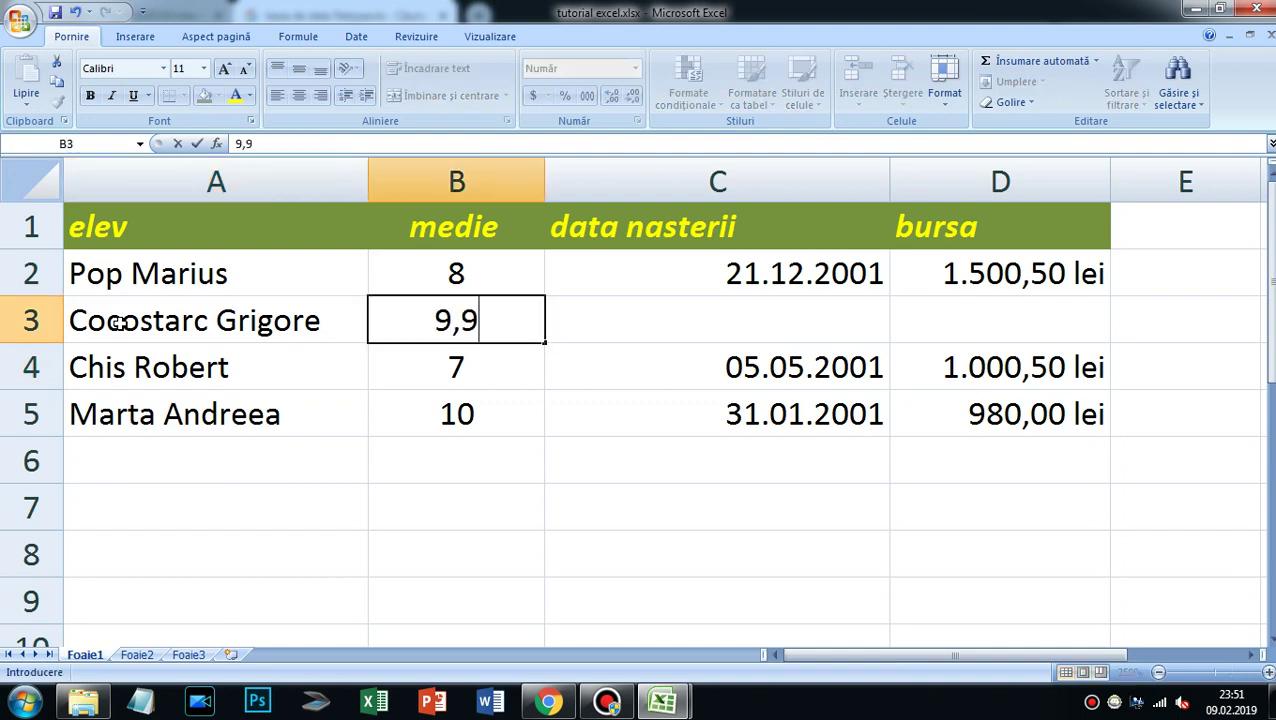
text(87562)
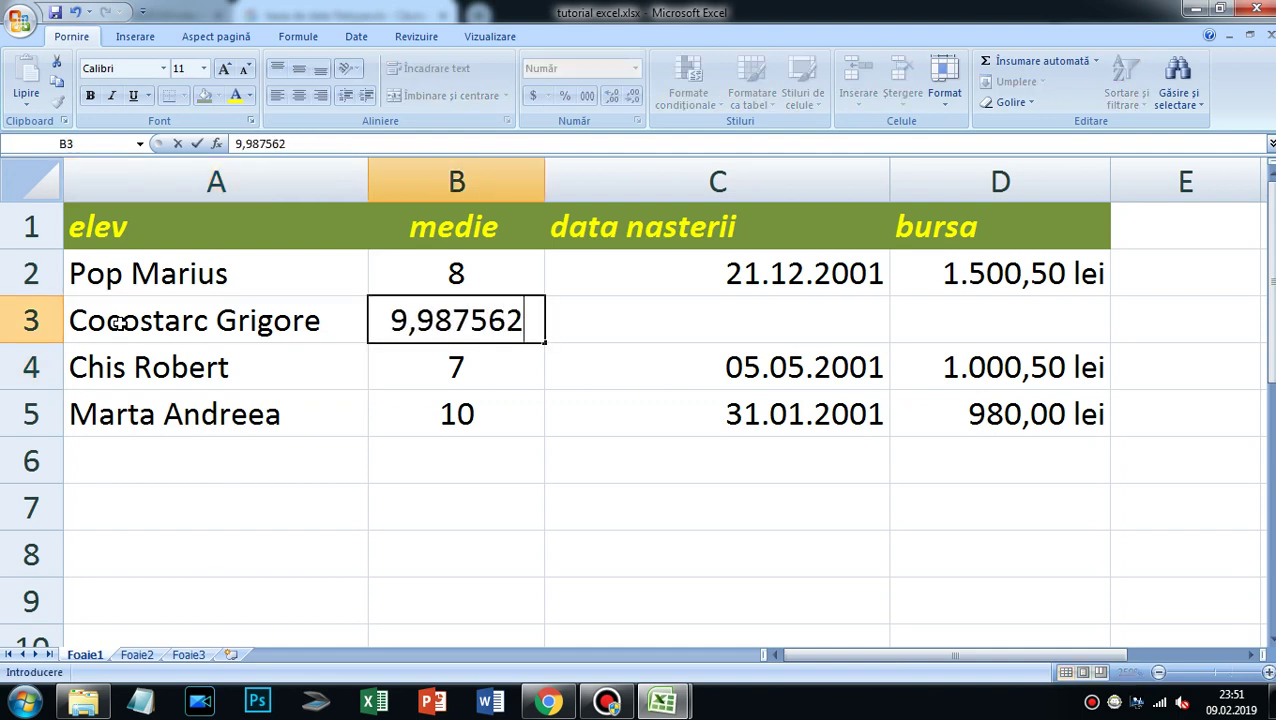
text(5)
key(Return)
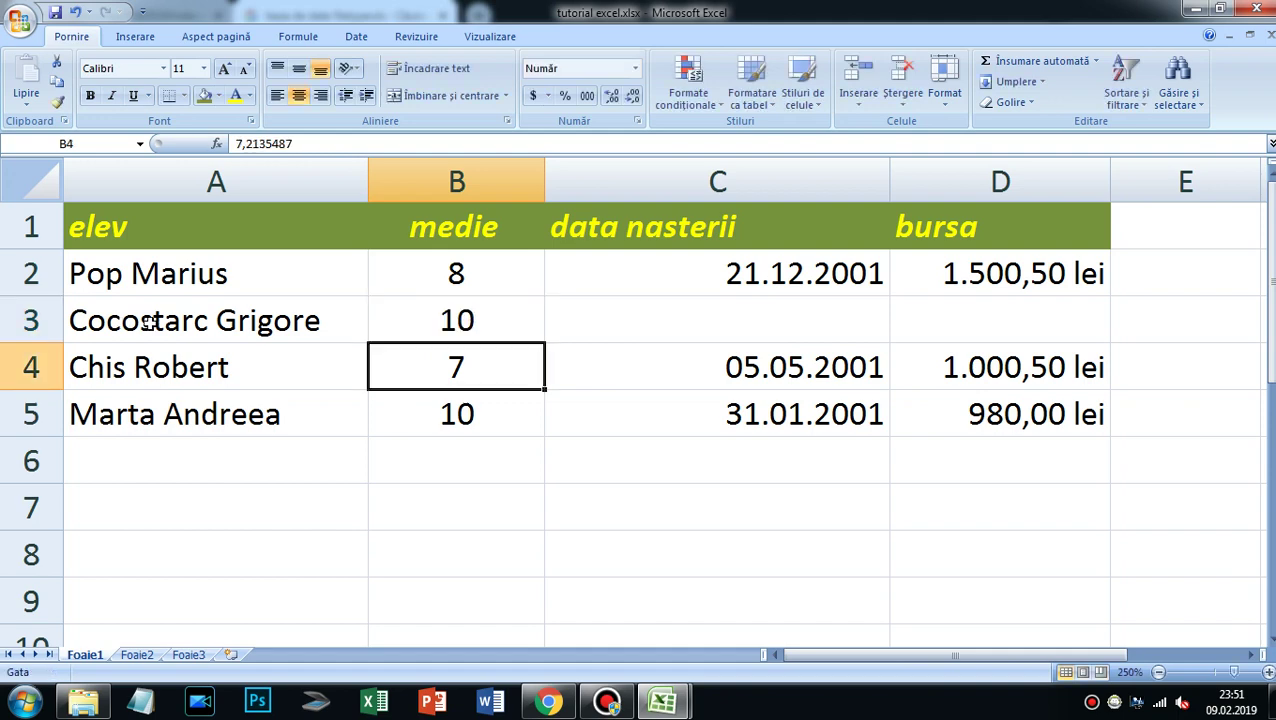
Enter birth date 1.02.2001 in C3 and scholarship 1234,555 in D3.
click(679, 321)
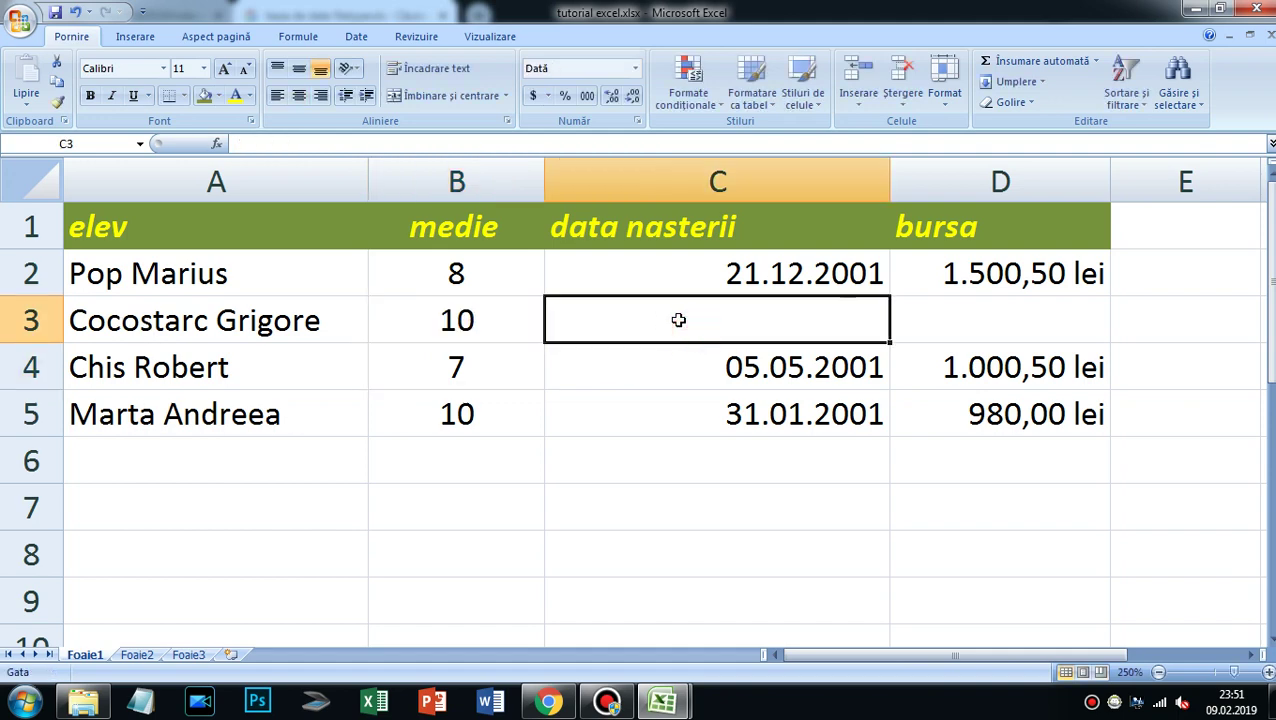
text(1.0)
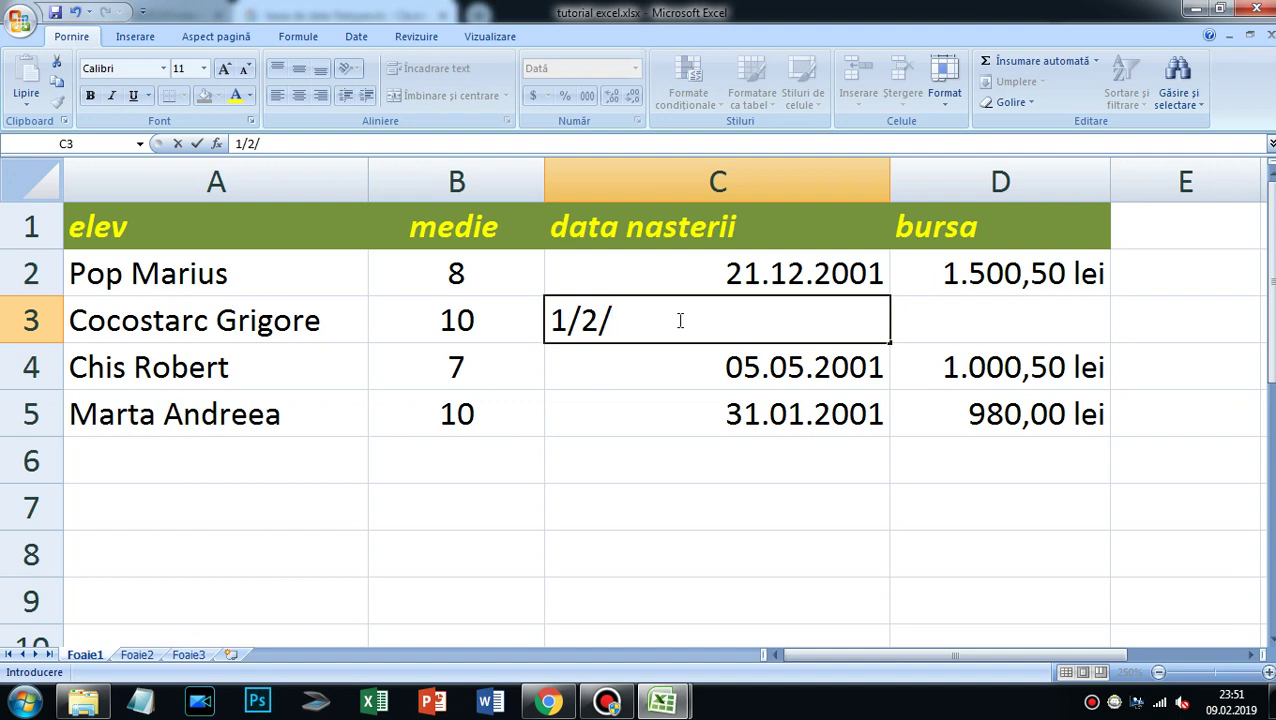
text(2.2001)
key(Tab)
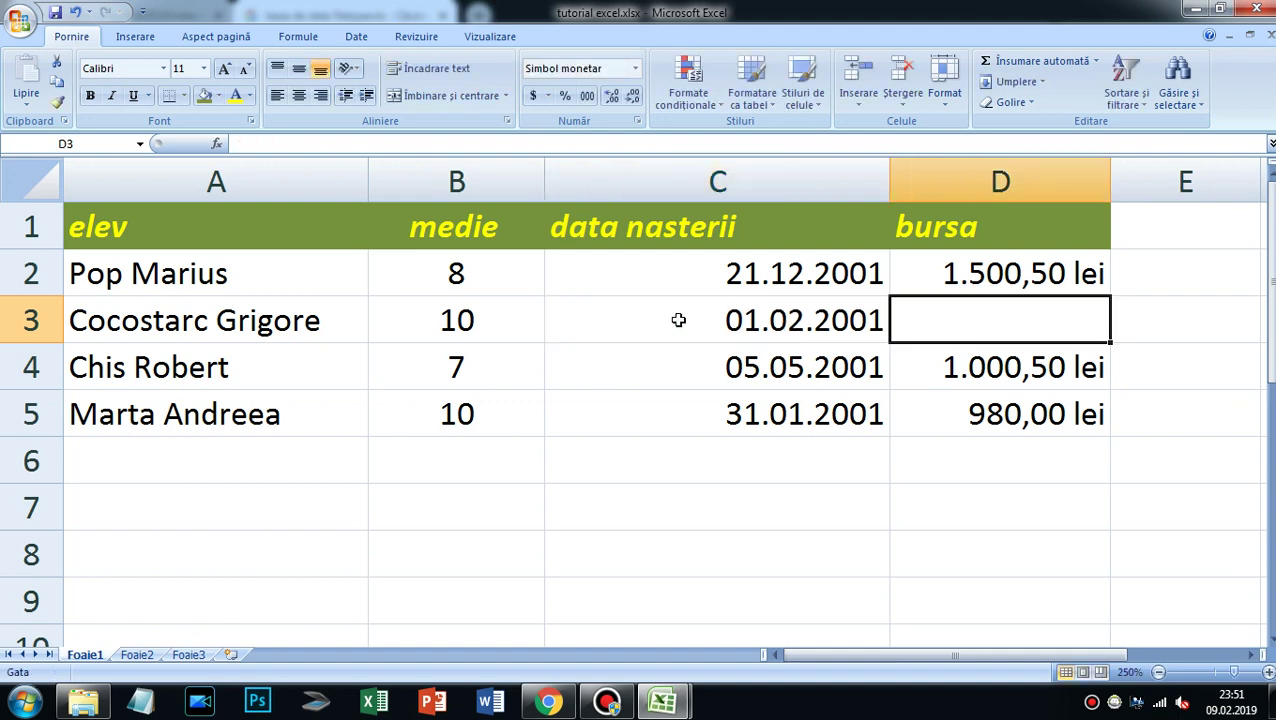
text(12)
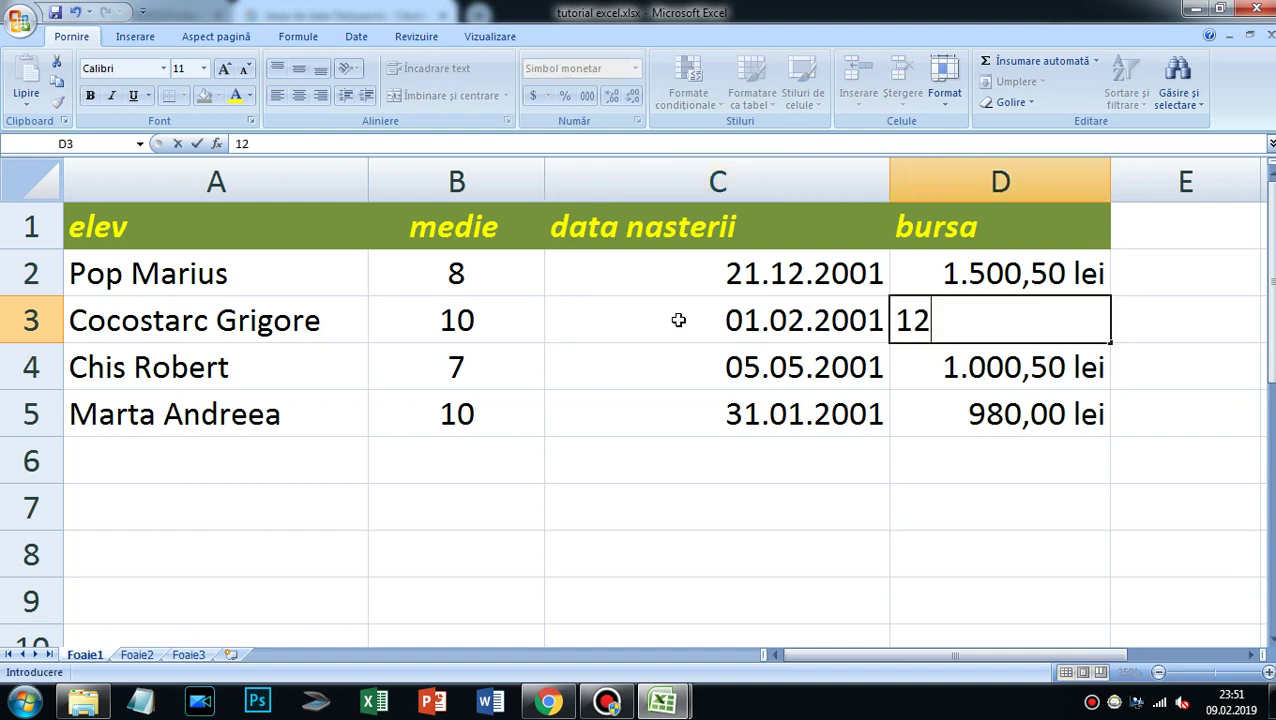
text(34)
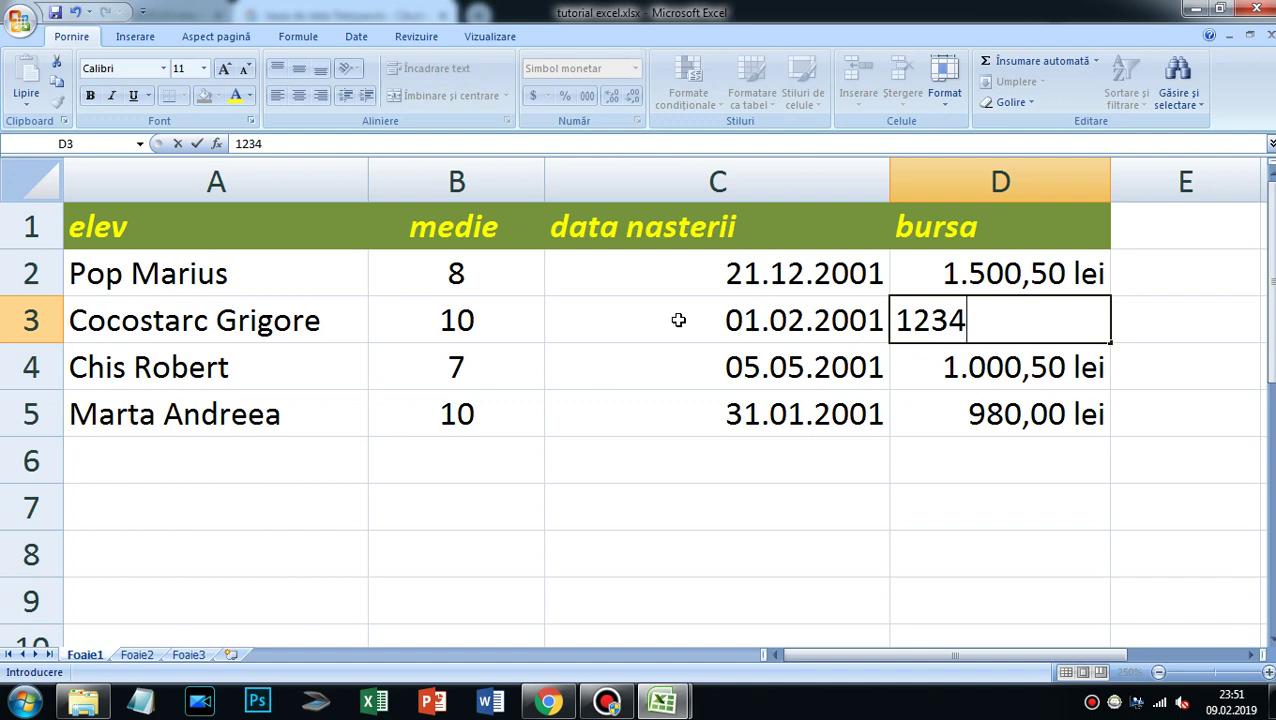
text(,555)
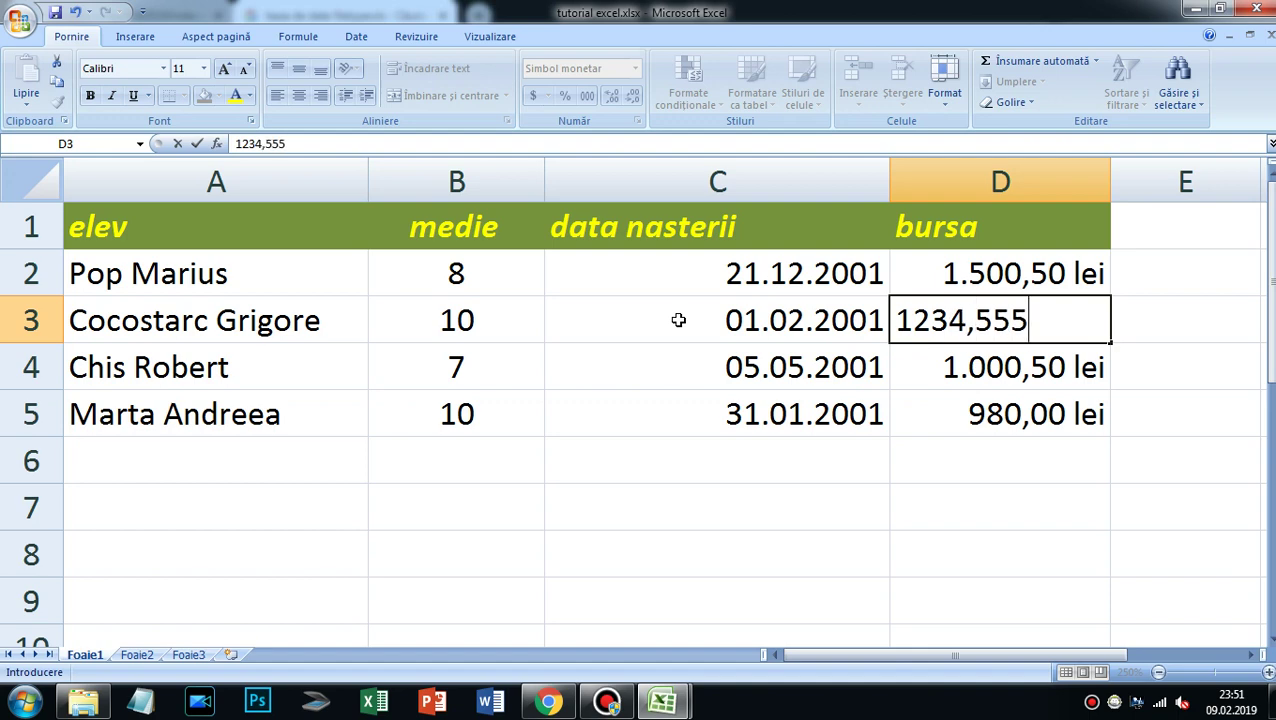
click(197, 144)
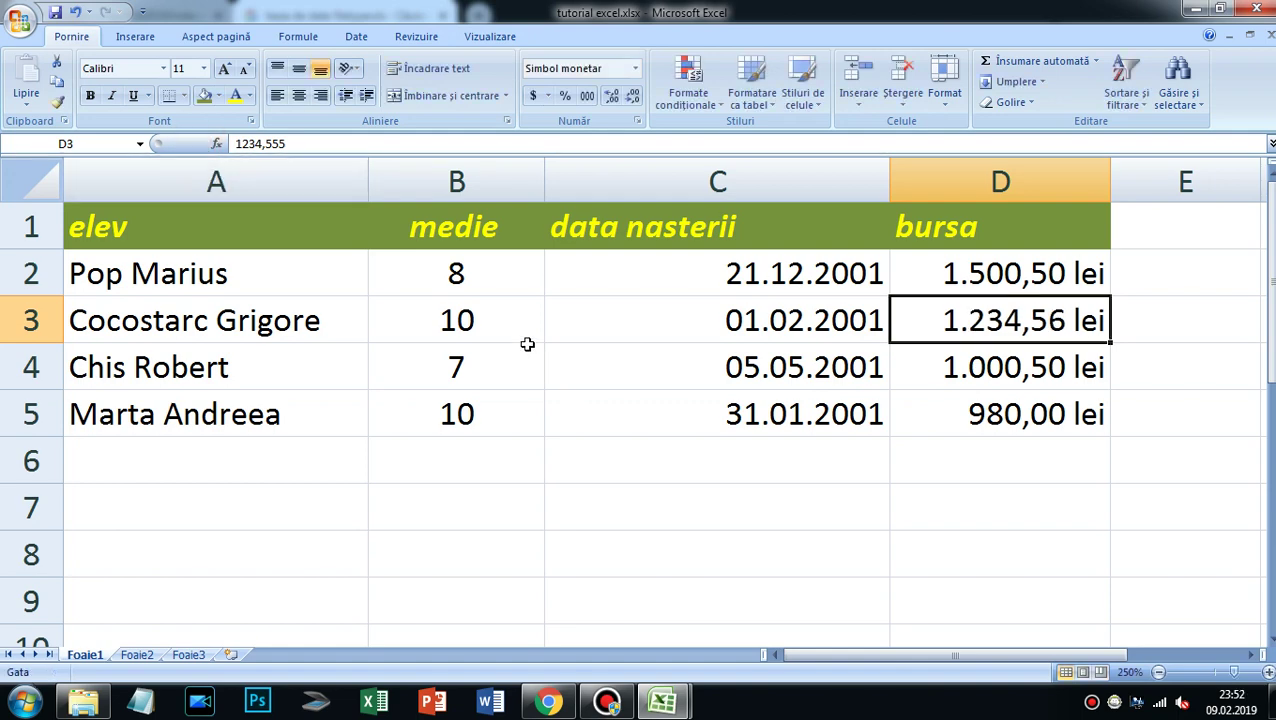
drag(484, 273, 484, 402)
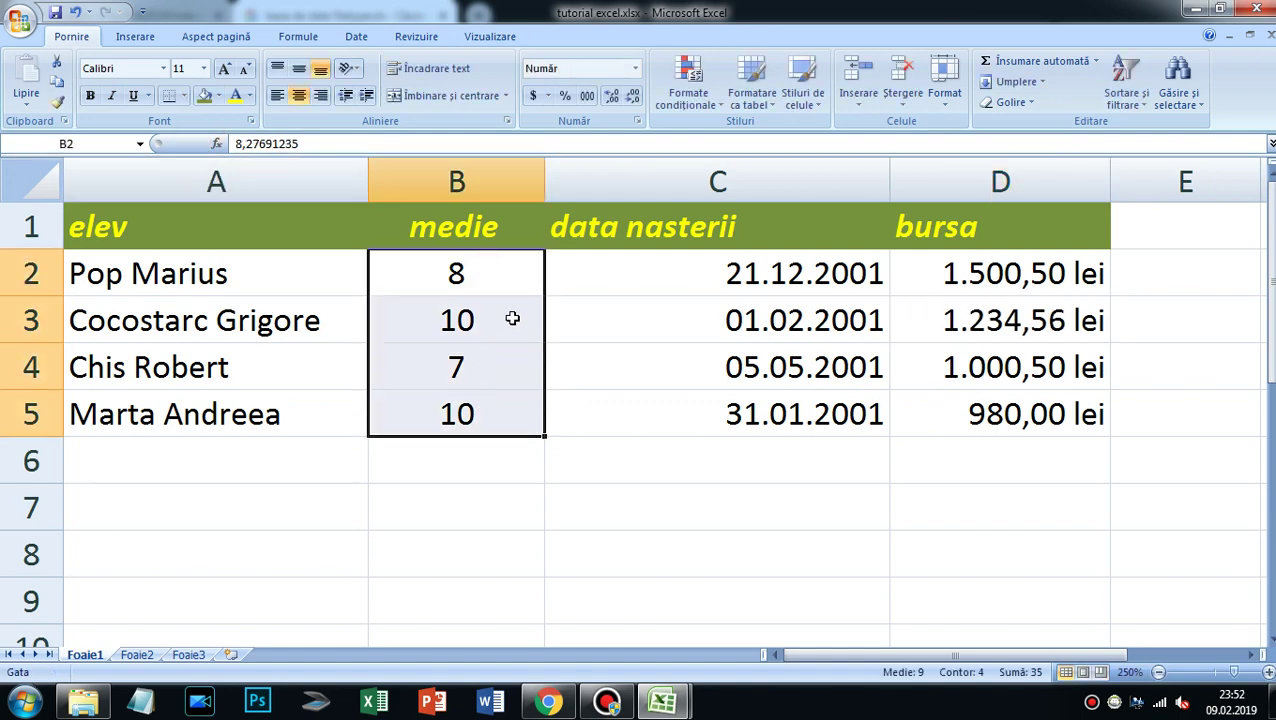
Add four decimal places to the averages and narrow column B.
click(610, 98)
click(610, 96)
click(610, 96)
click(610, 96)
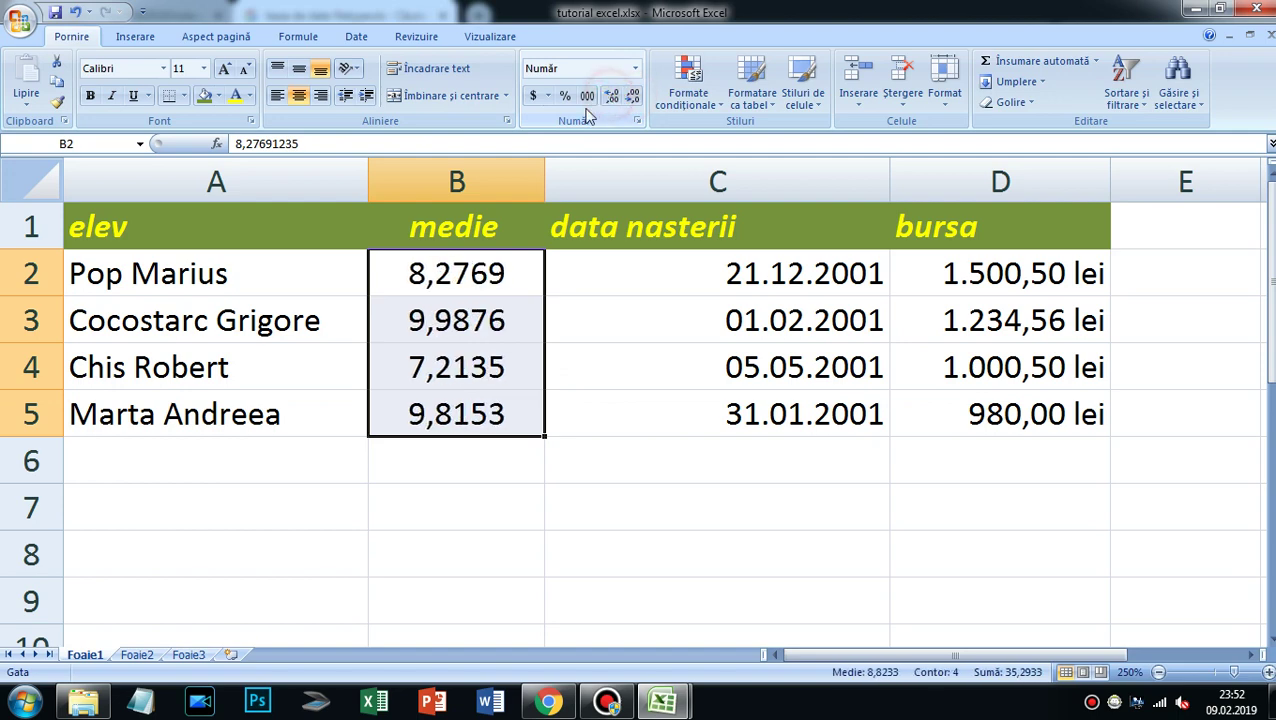
mouse_move(545, 168)
mouse_down()
mouse_move(467, 171)
mouse_move(519, 172)
mouse_up()
Autofit columns A through D to their contents.
click(505, 272)
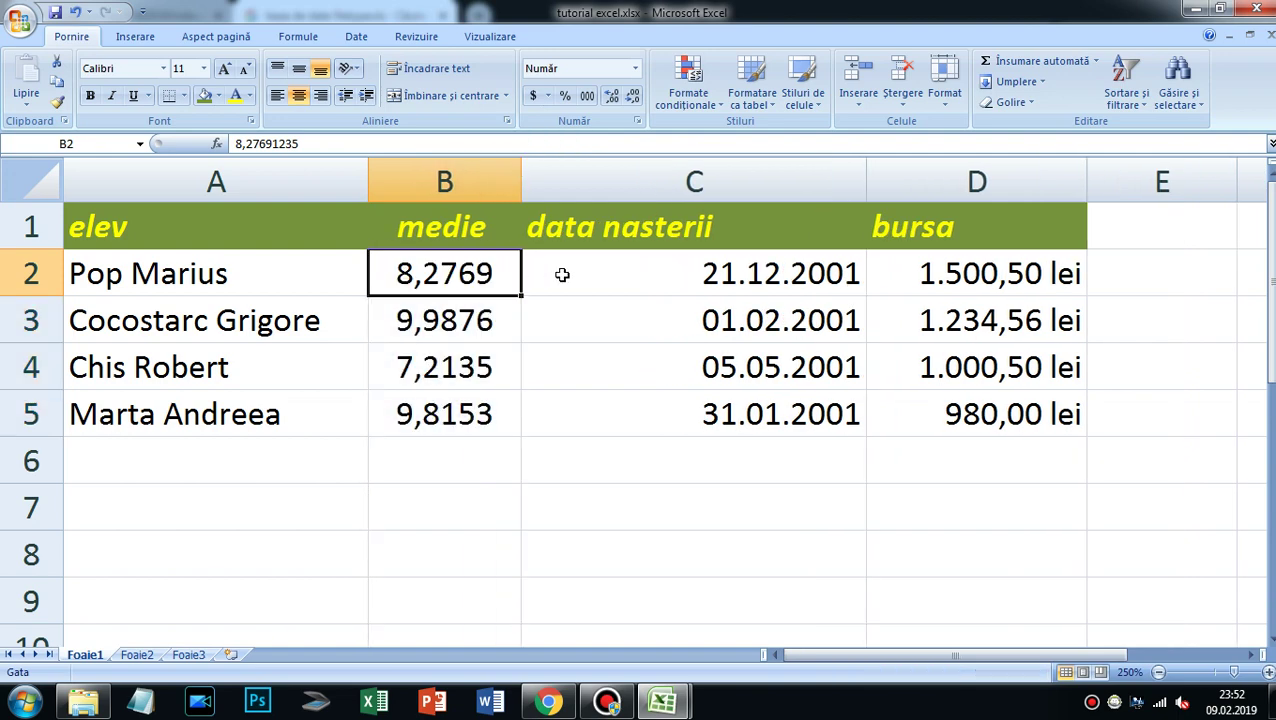
double_click(868, 175)
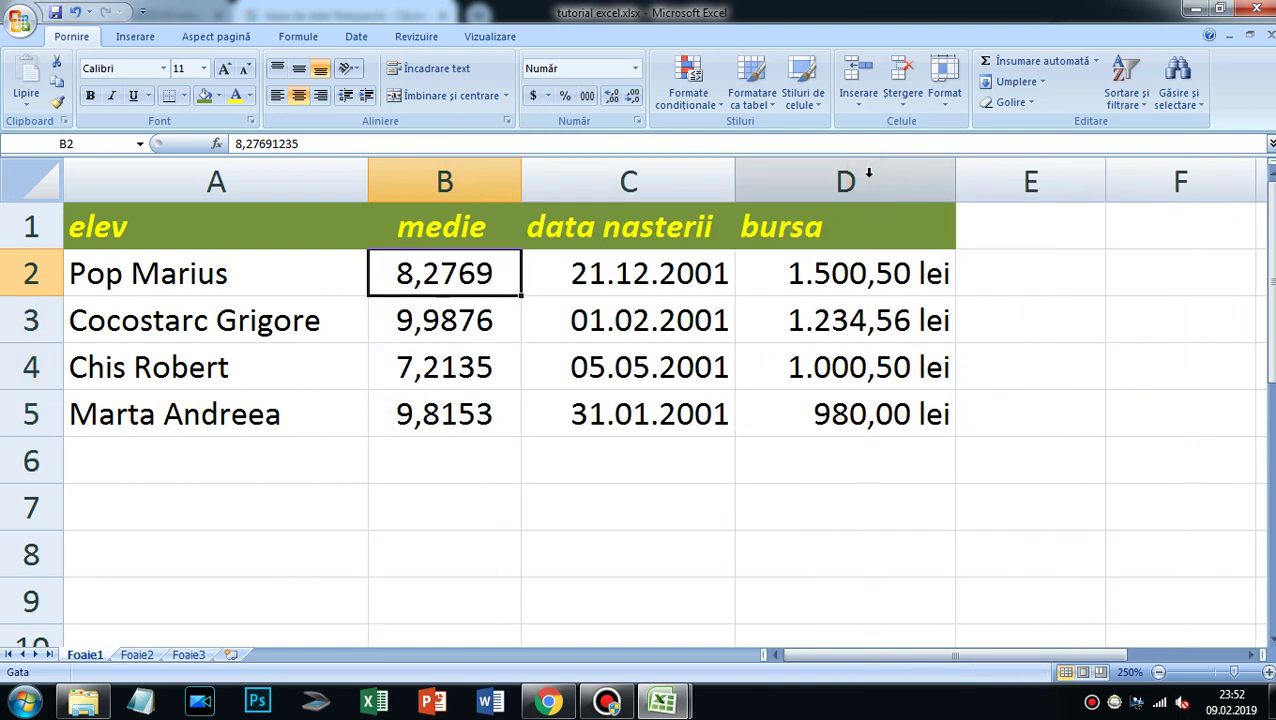
double_click(954, 177)
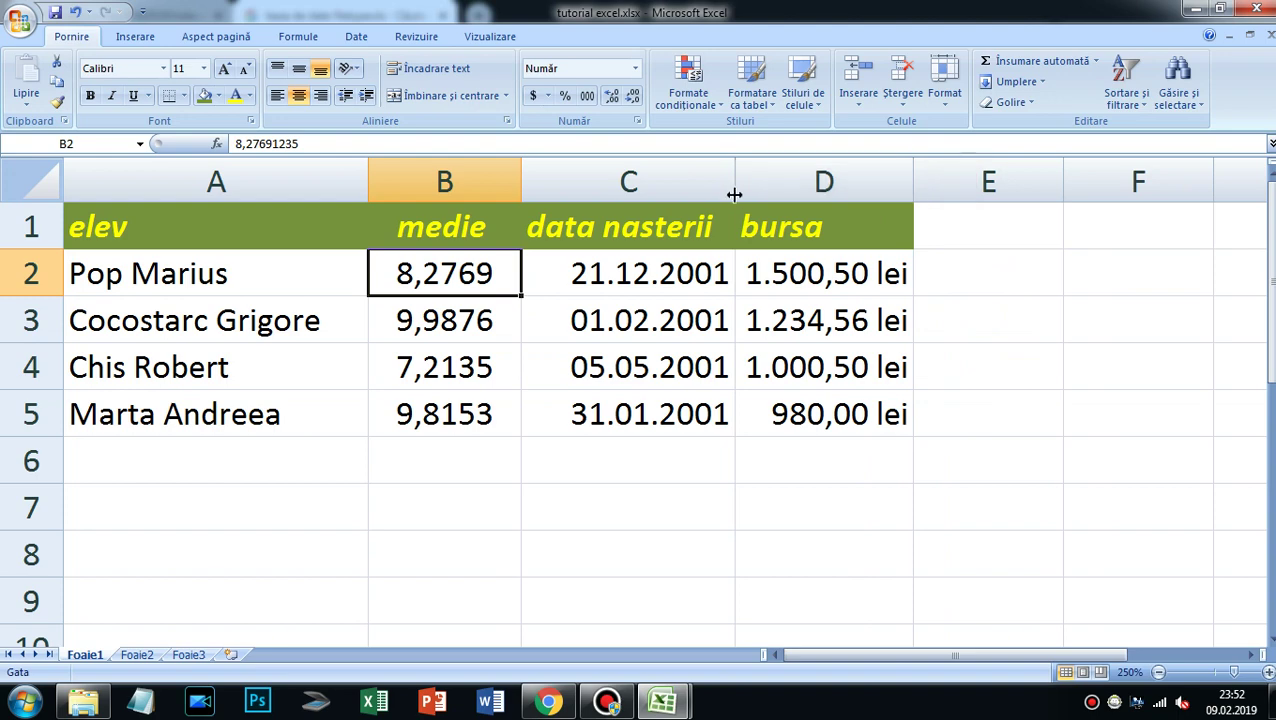
drag(750, 186, 811, 186)
drag(989, 186, 1082, 182)
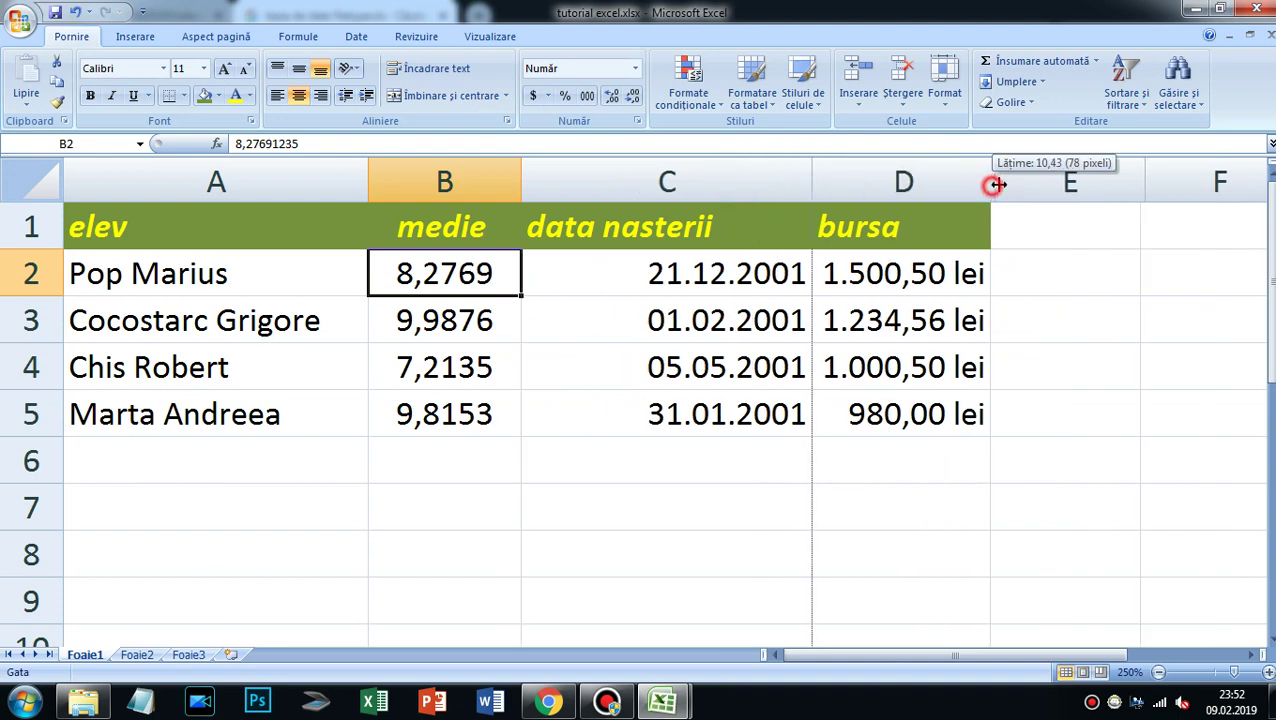
drag(300, 180, 950, 180)
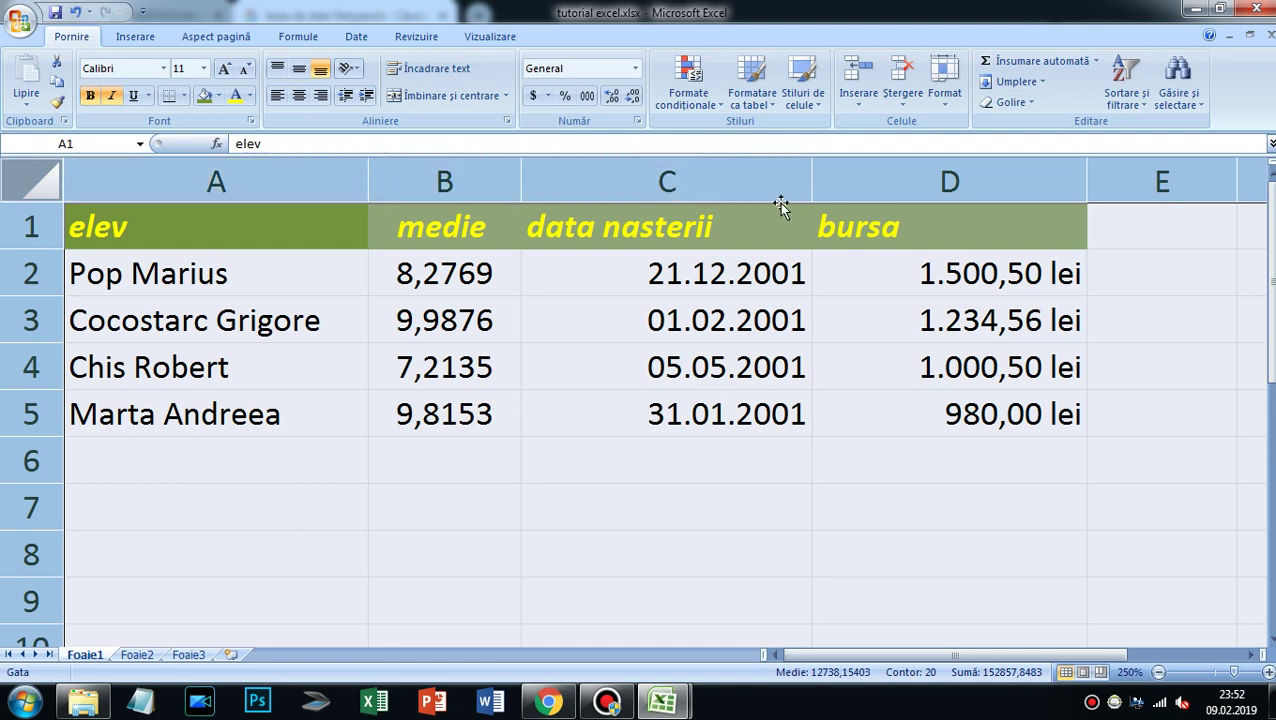
double_click(368, 180)
Reset all rows of the sheet to the standard height.
click(504, 263)
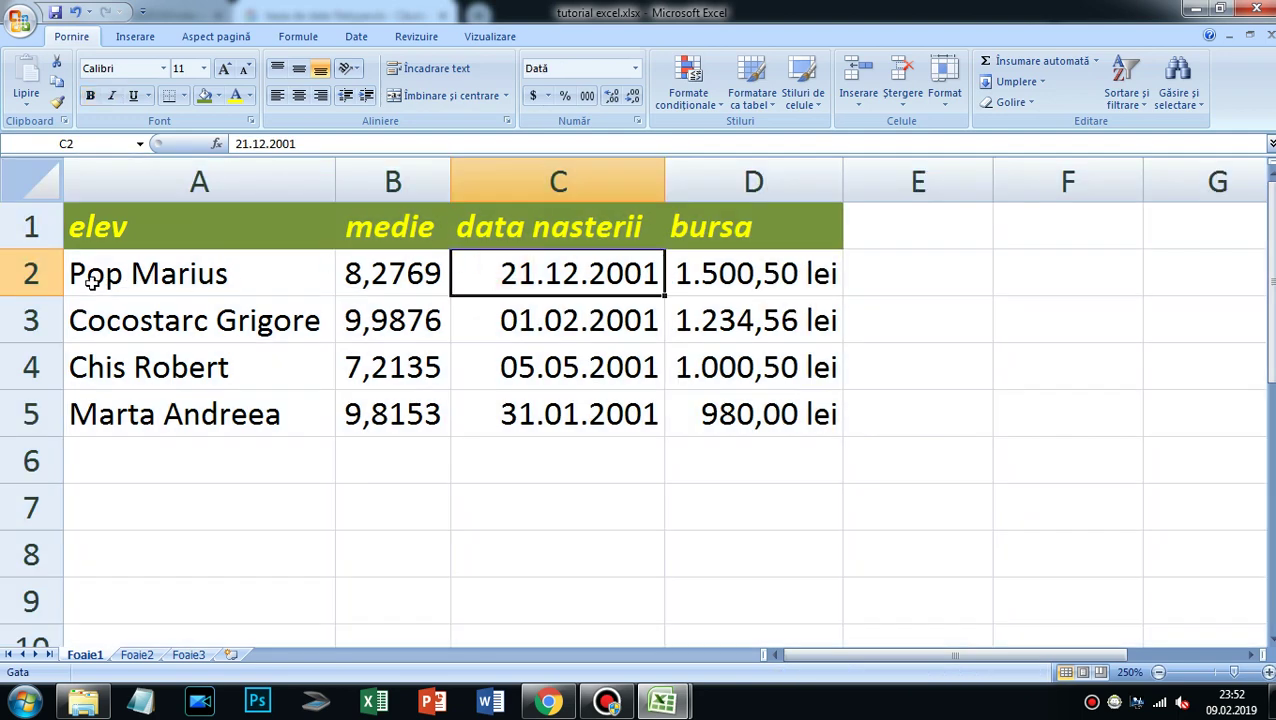
drag(52, 296, 51, 352)
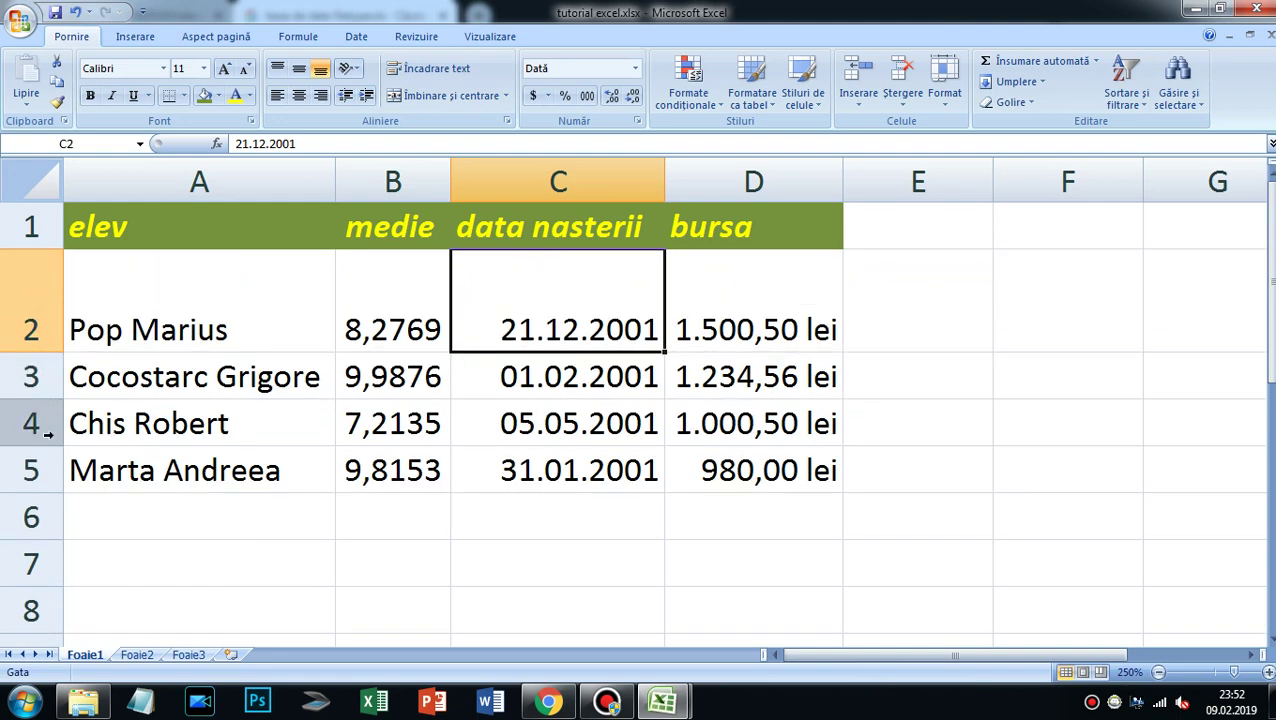
drag(50, 446, 54, 517)
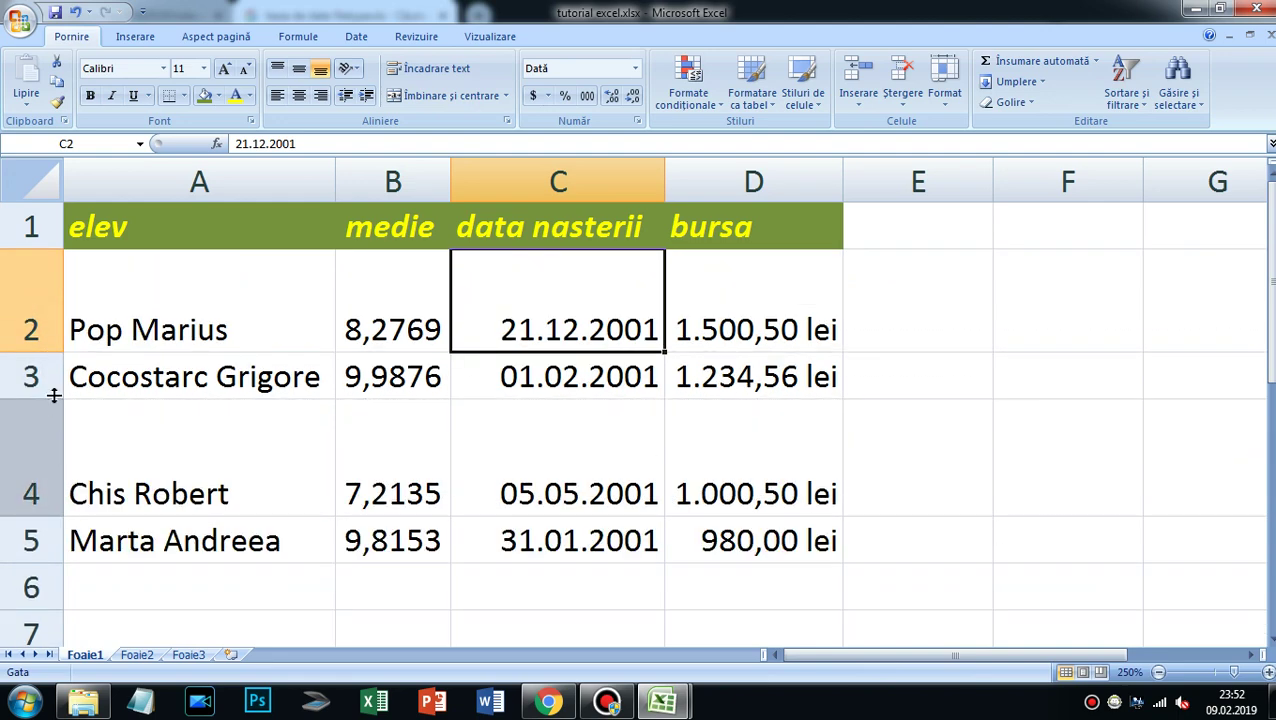
click(30, 180)
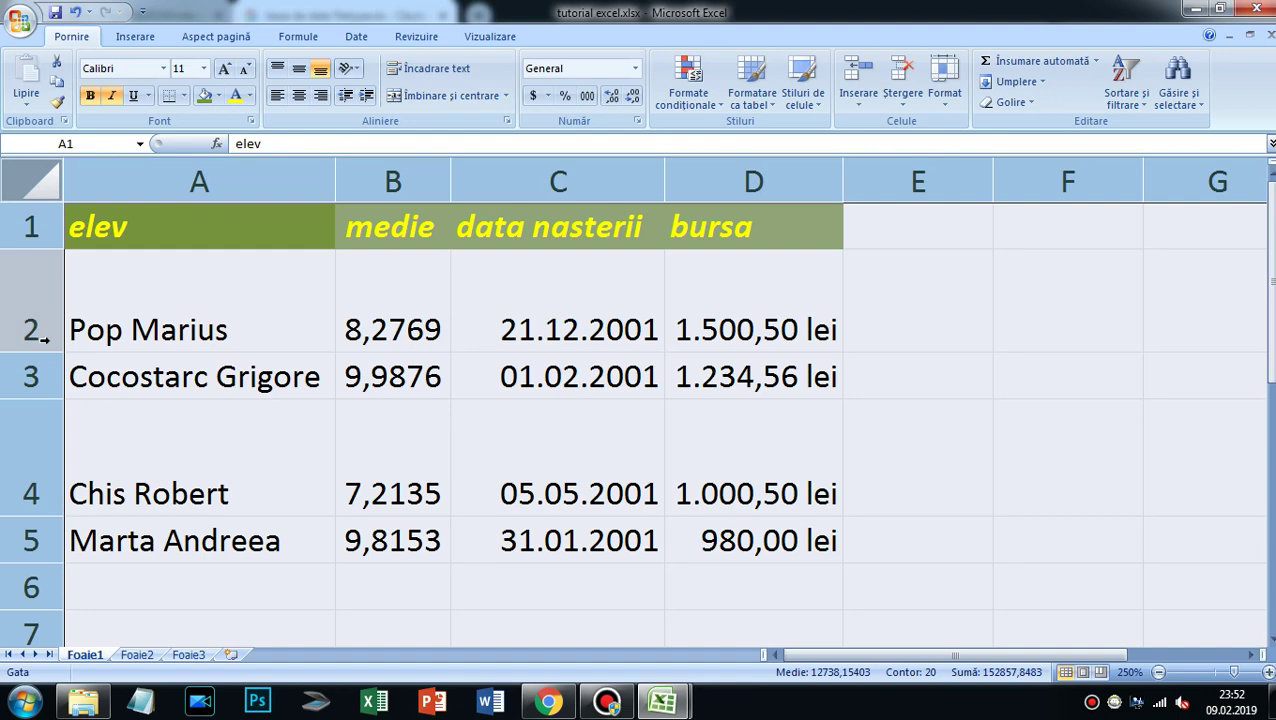
double_click(51, 248)
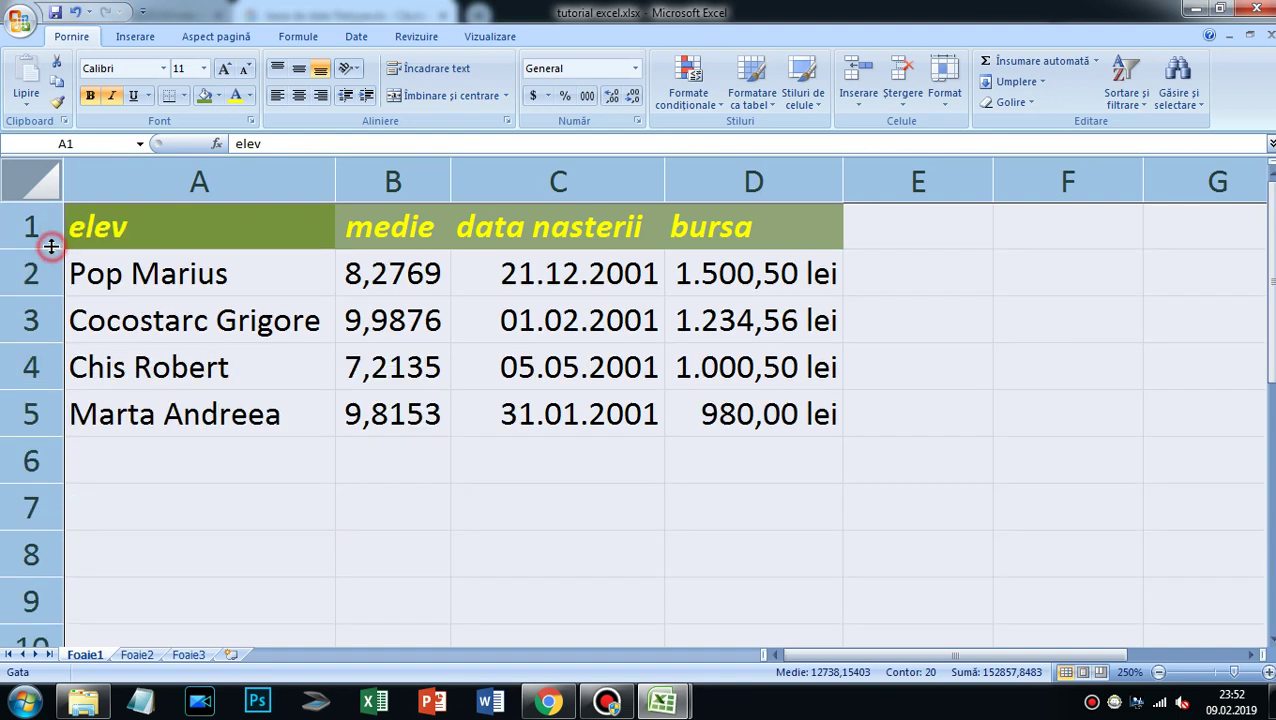
click(905, 449)
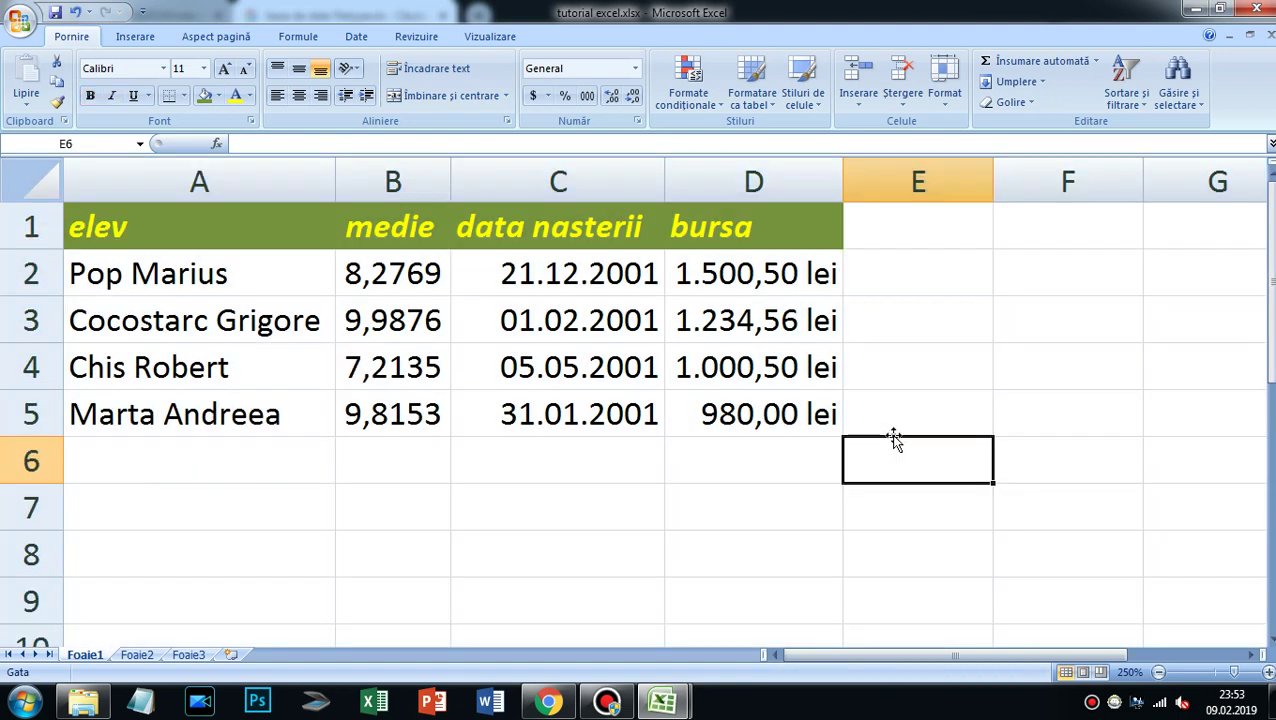
Apply a thick-style outline and inside borders to A1:D5 through Format Cells.
drag(760, 413, 213, 244)
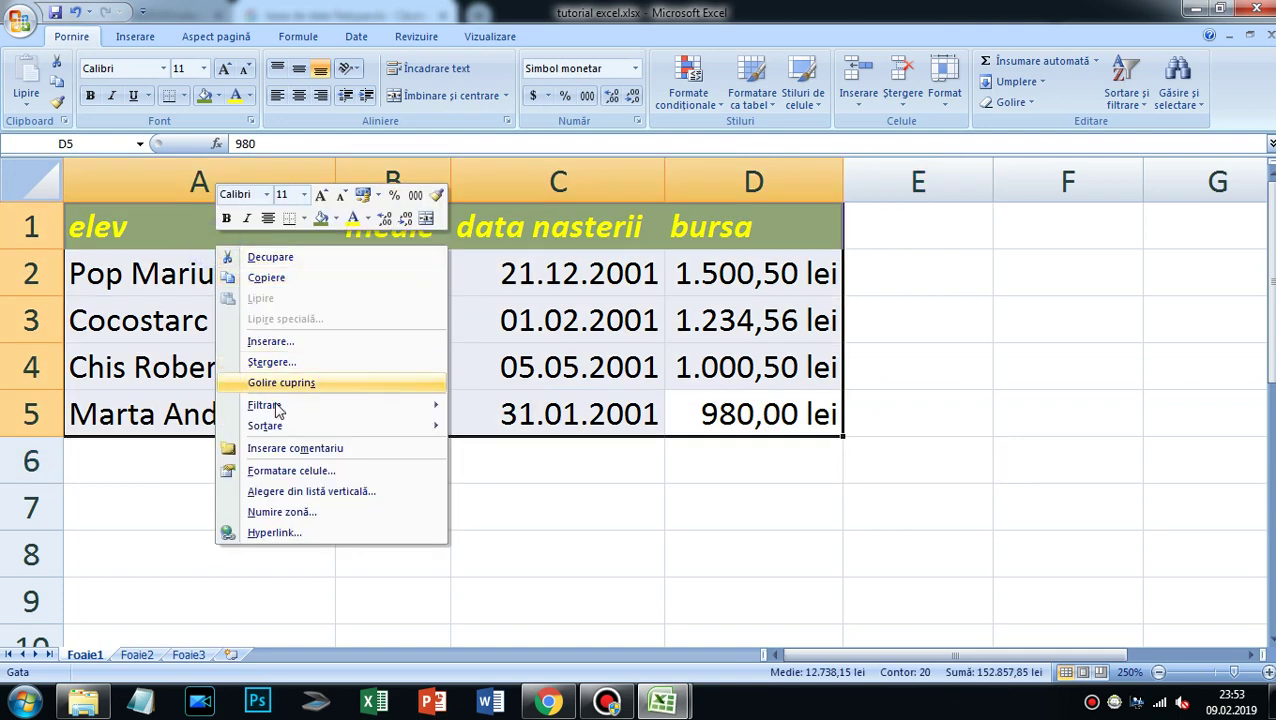
click(292, 478)
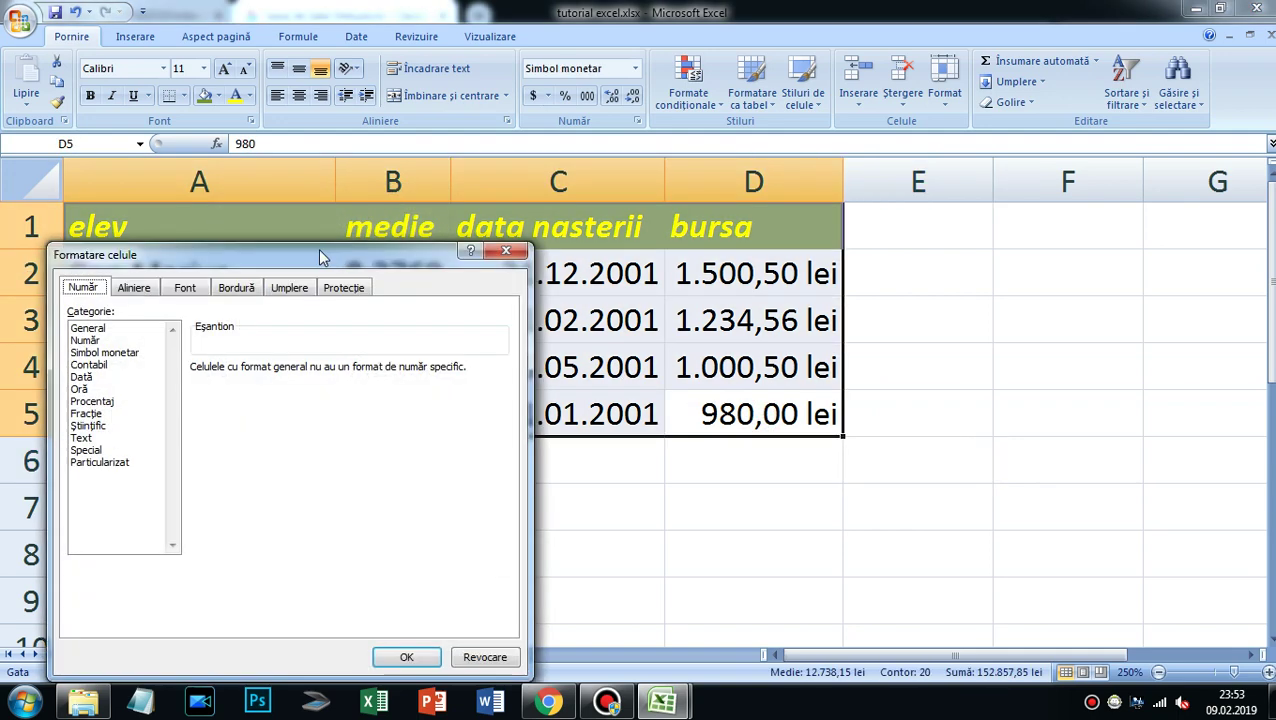
drag(318, 248, 966, 212)
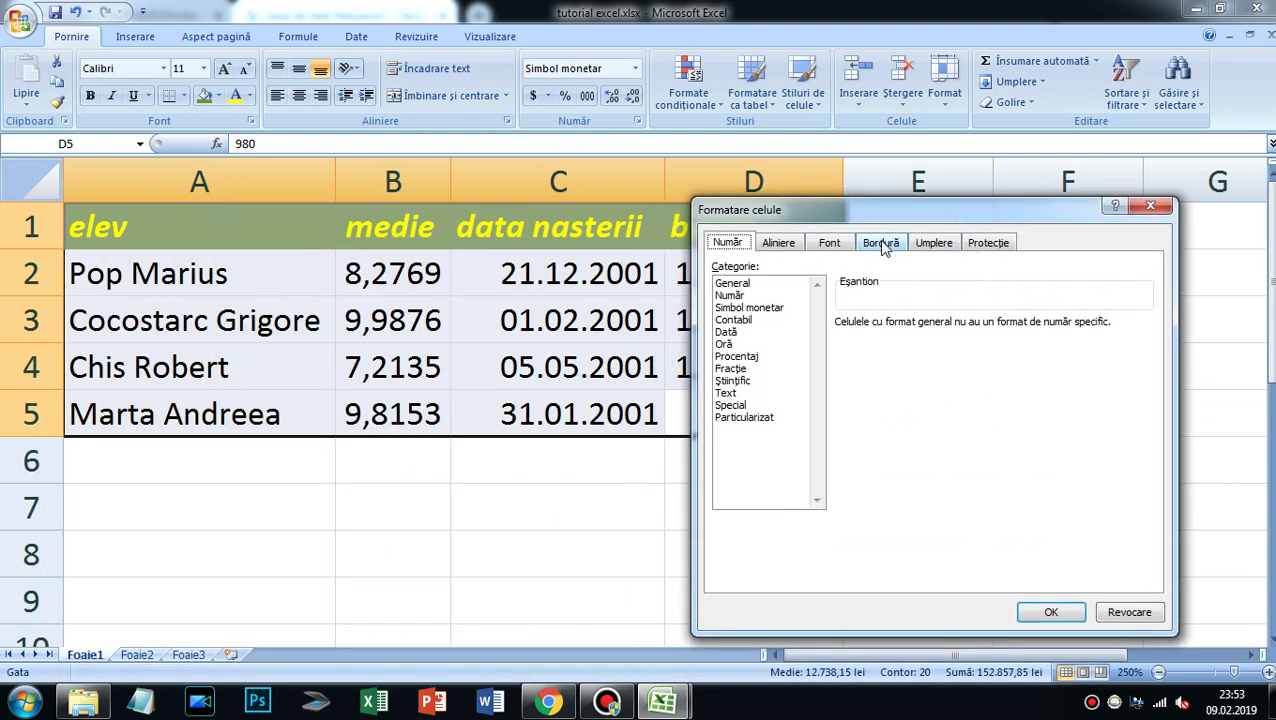
click(882, 245)
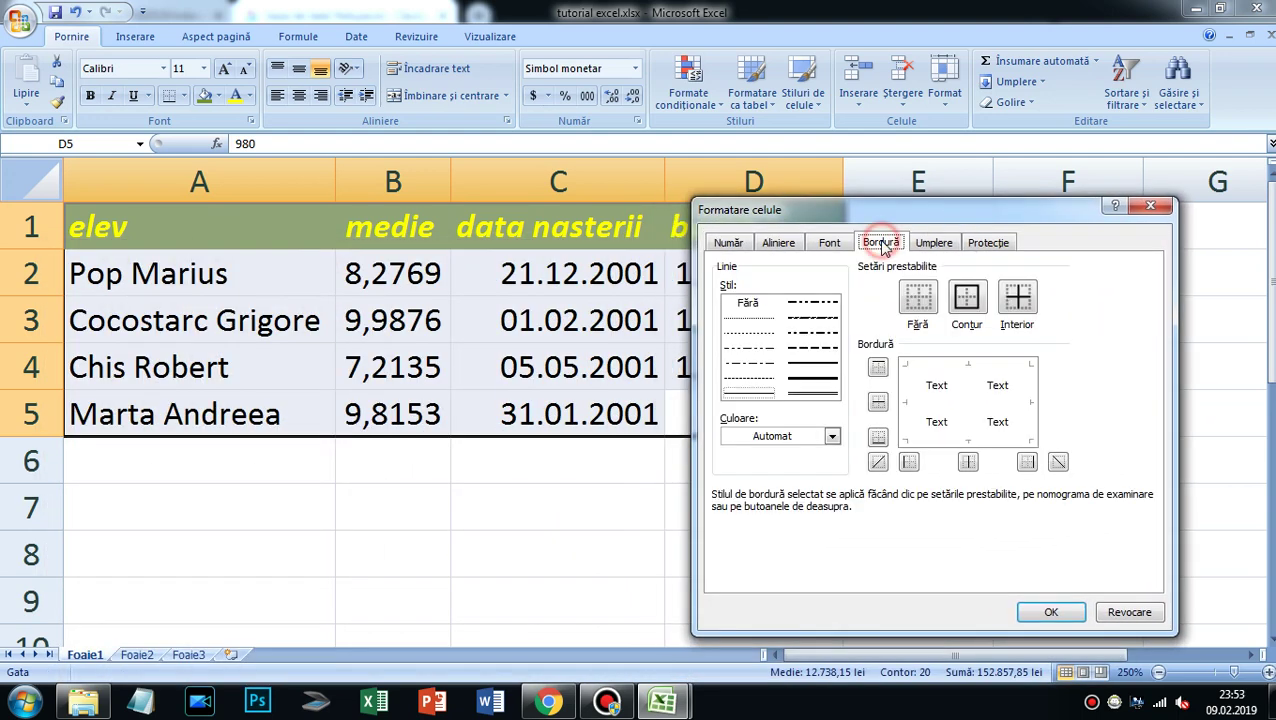
click(816, 366)
click(966, 296)
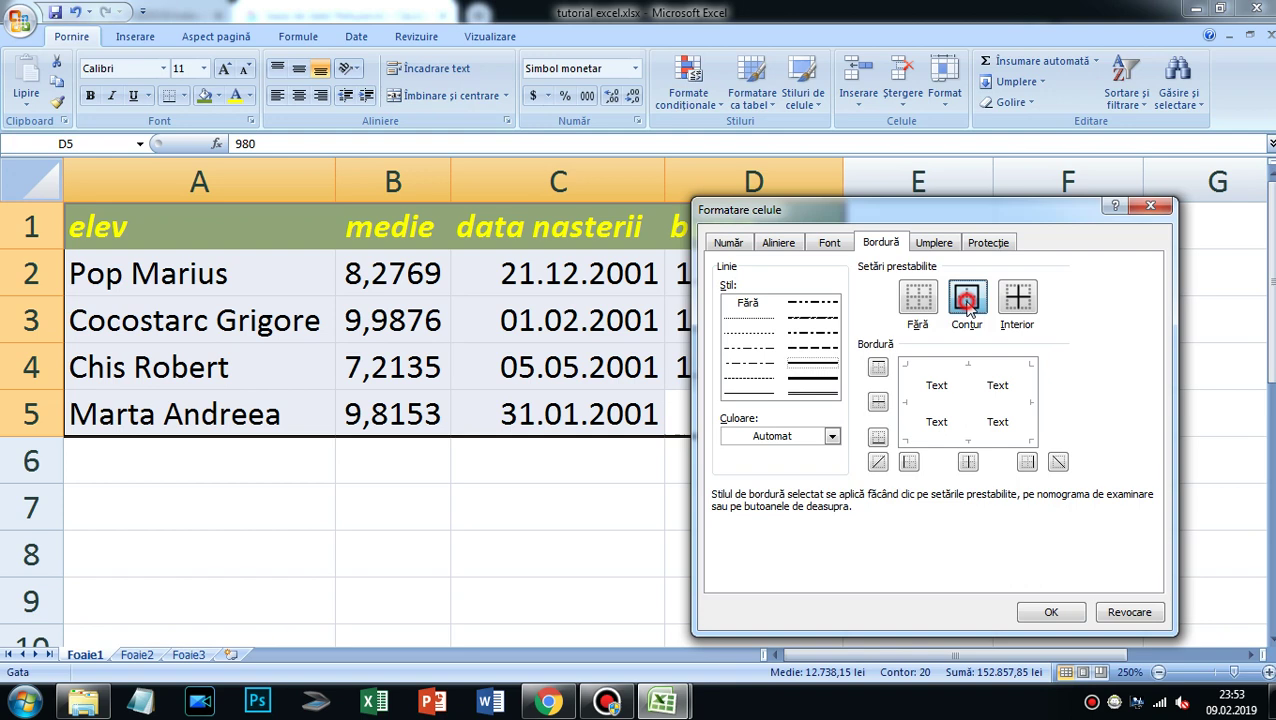
click(1025, 304)
click(1044, 610)
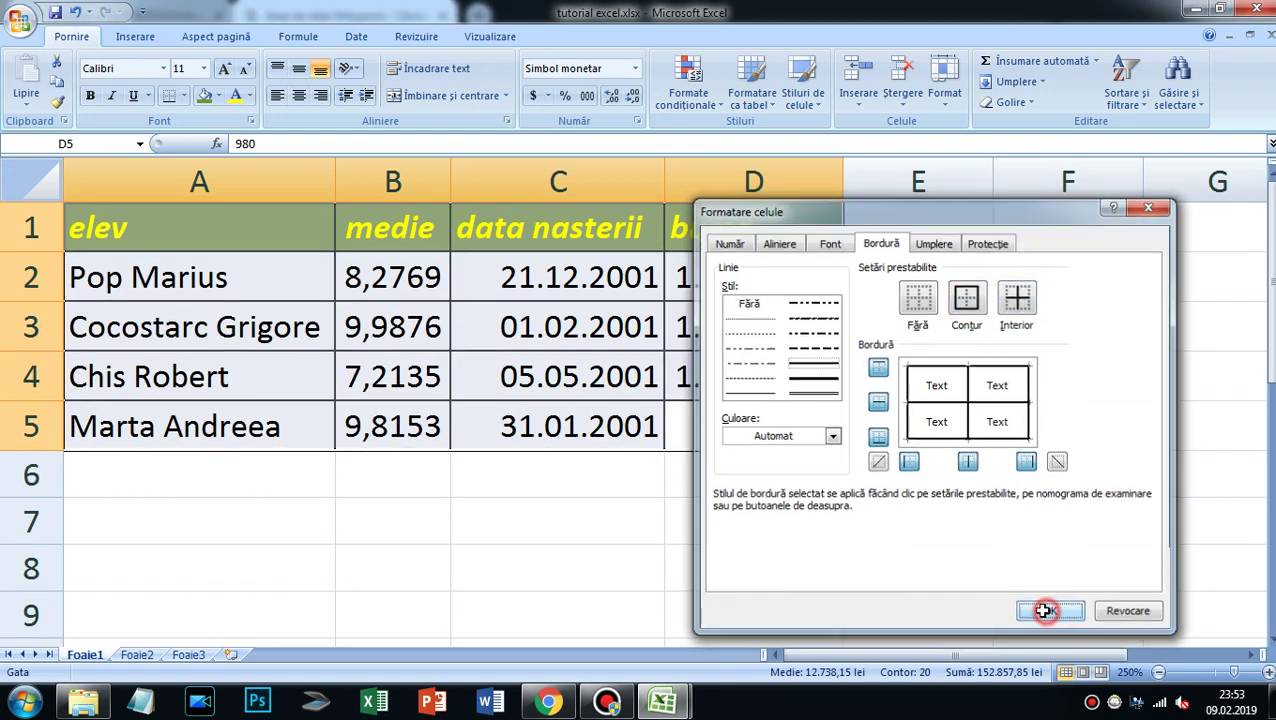
click(925, 472)
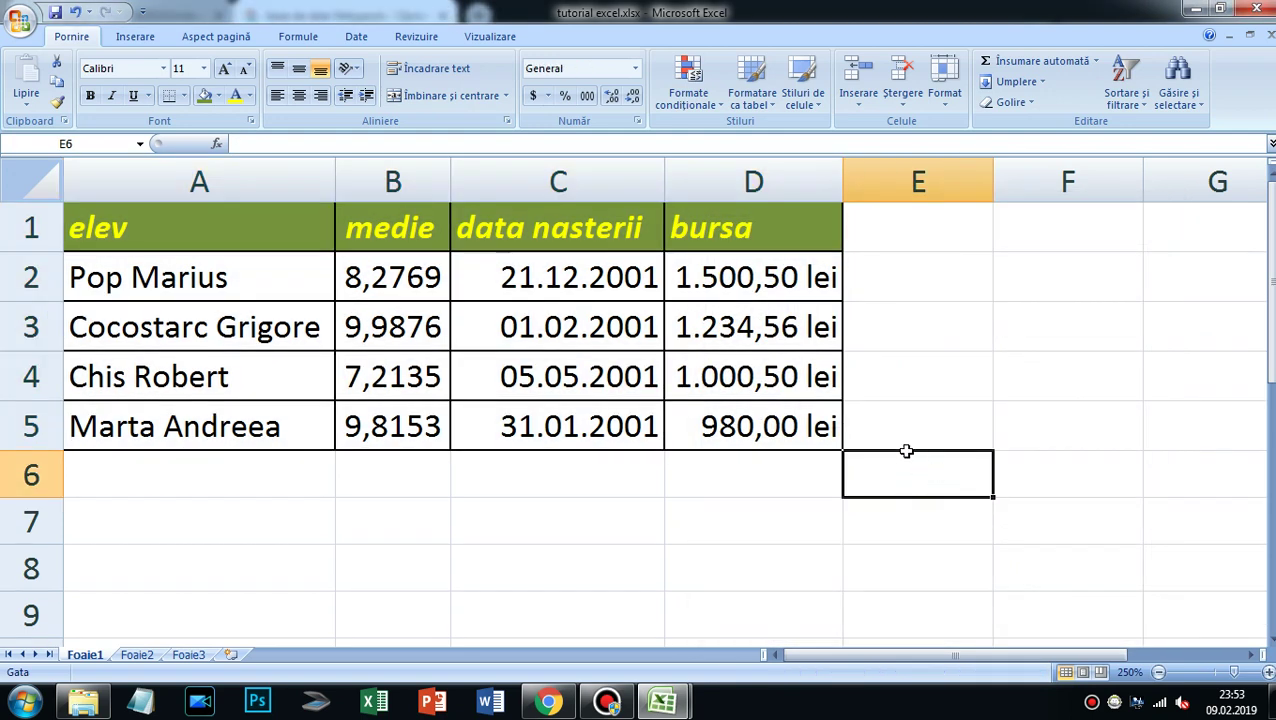
Merge and centre C1:D1, replacing the 'data nasterii' and 'bursa' headers with 'col C+D'.
drag(596, 233, 683, 231)
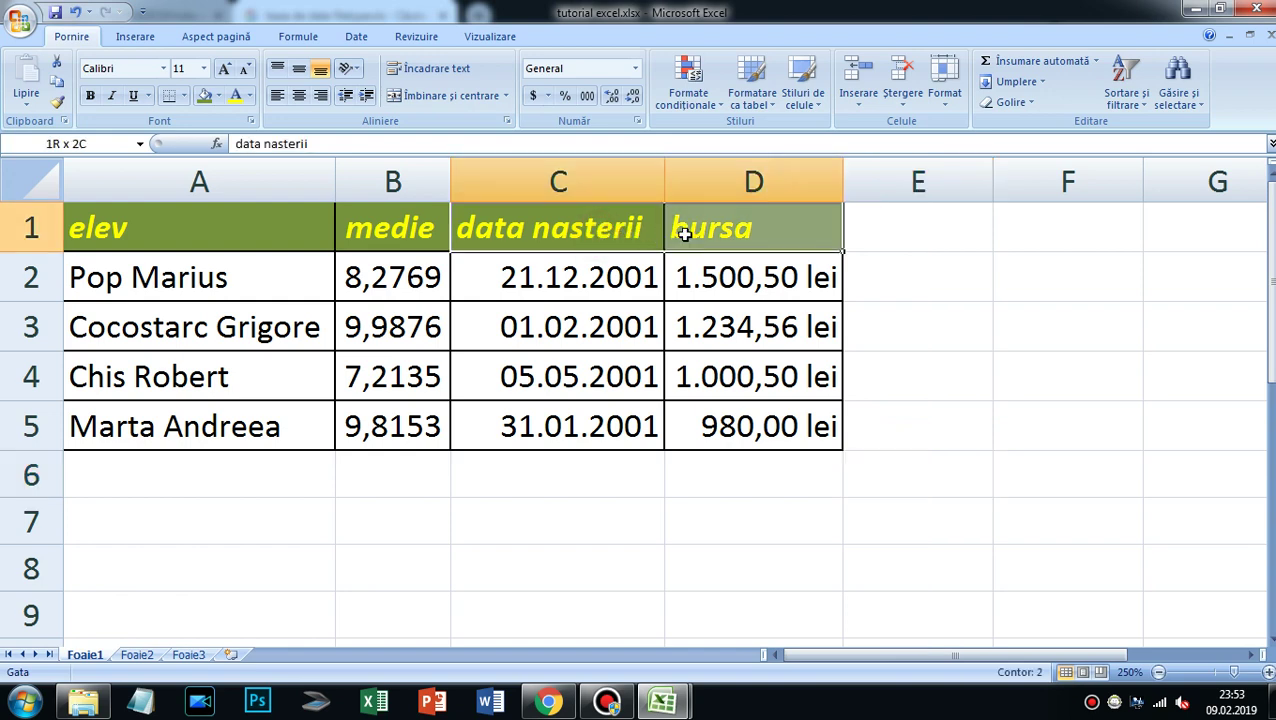
click(462, 96)
click(593, 412)
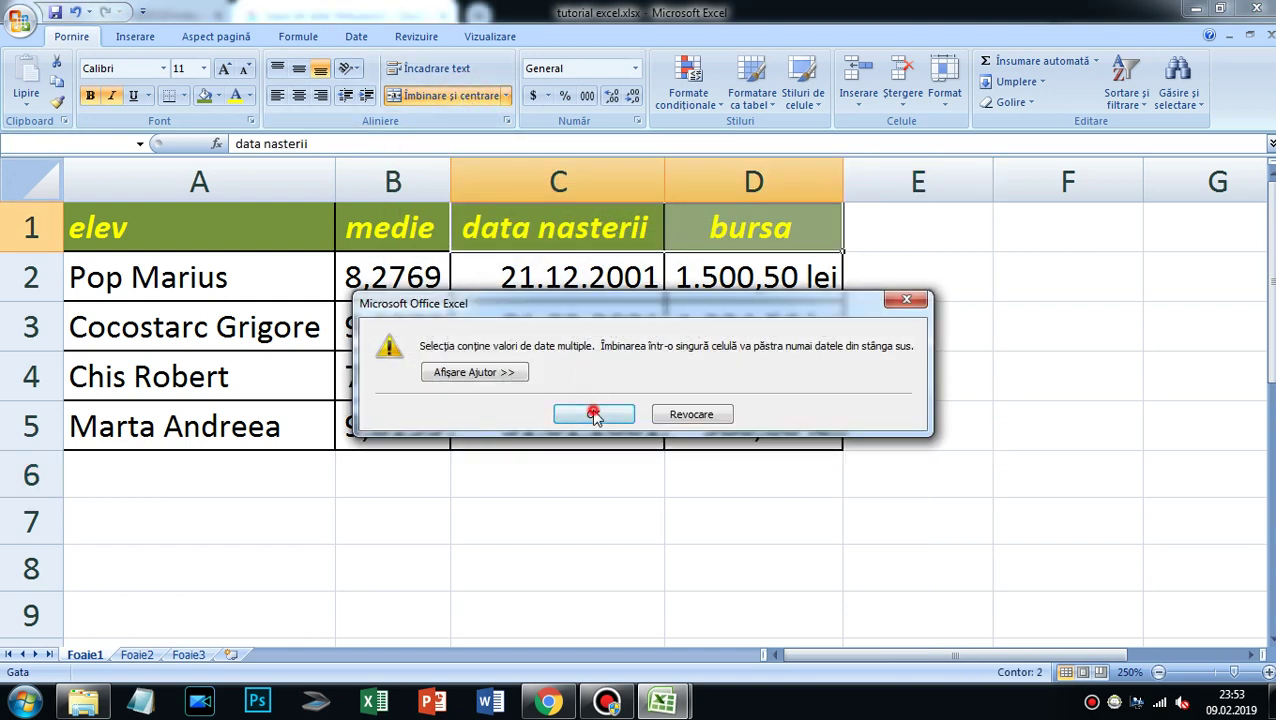
text(c)
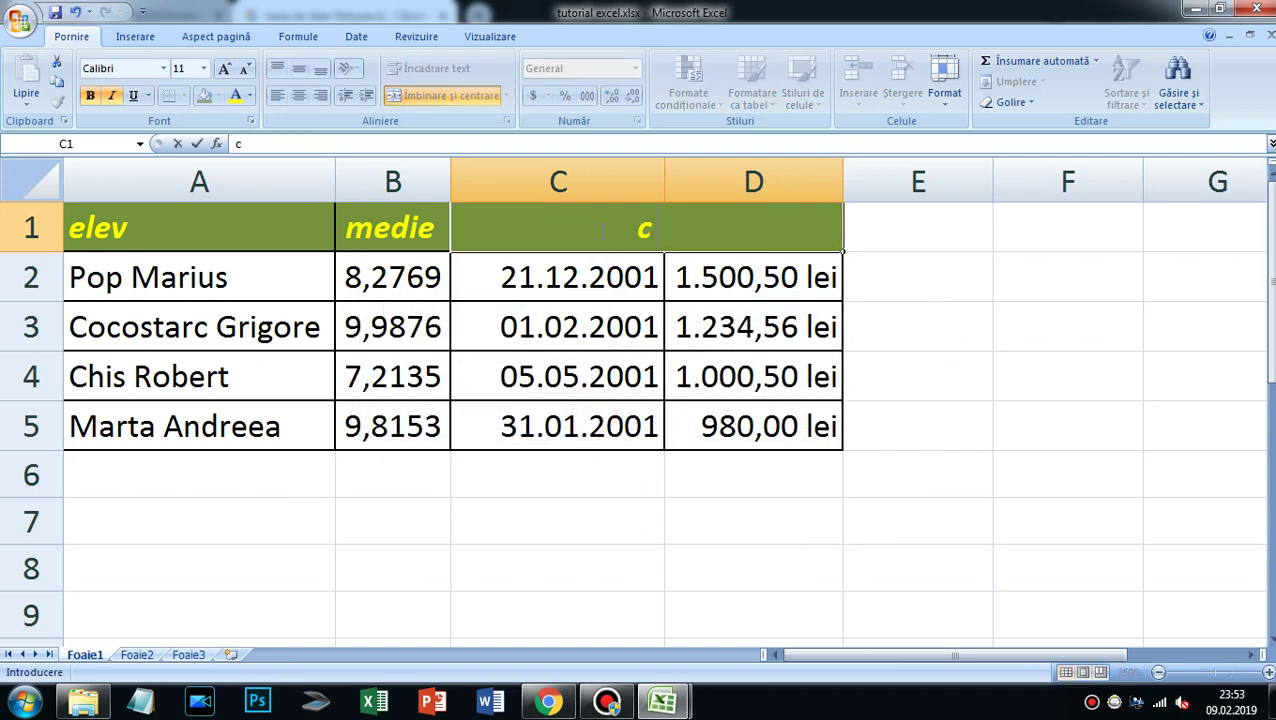
text(ol C)
text(+D)
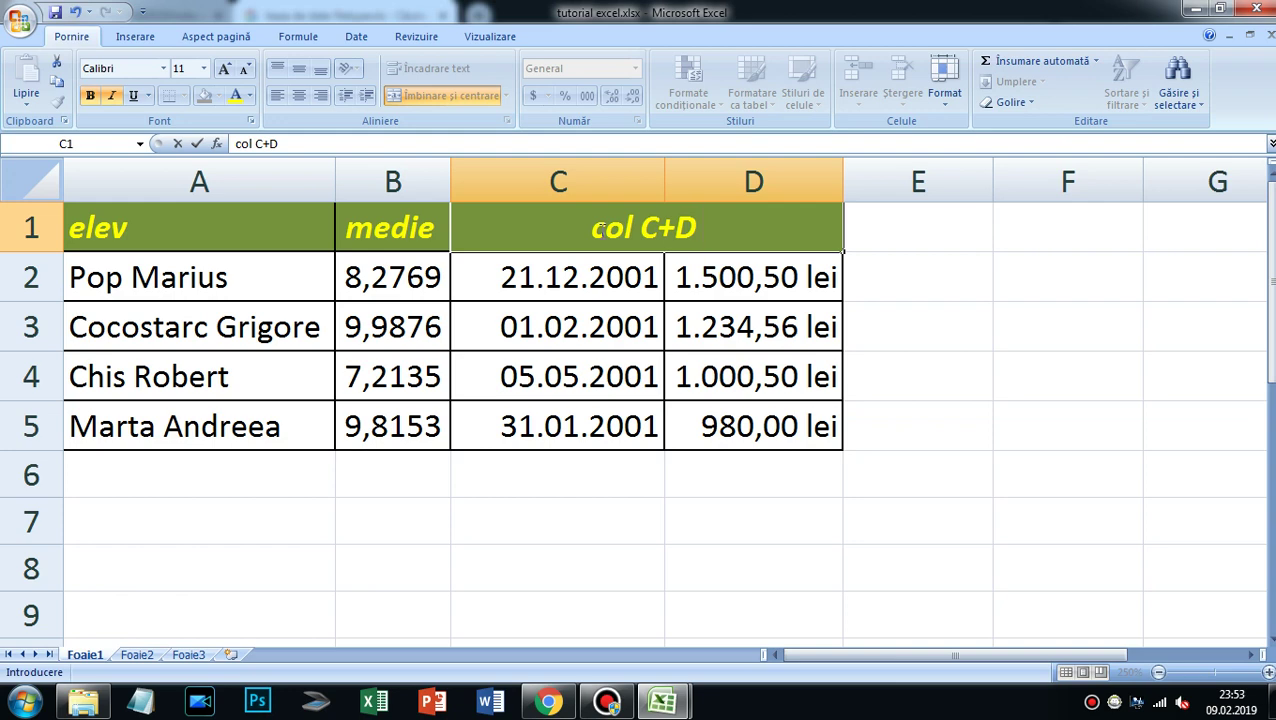
click(197, 143)
click(895, 425)
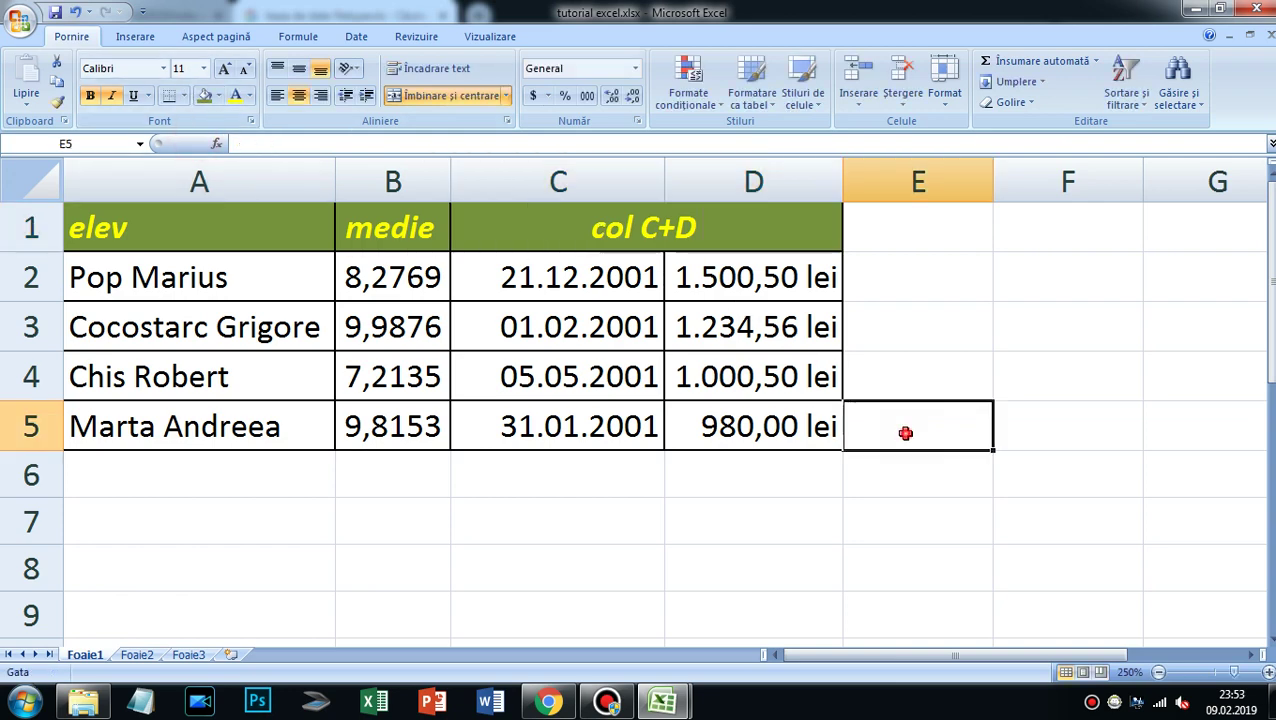